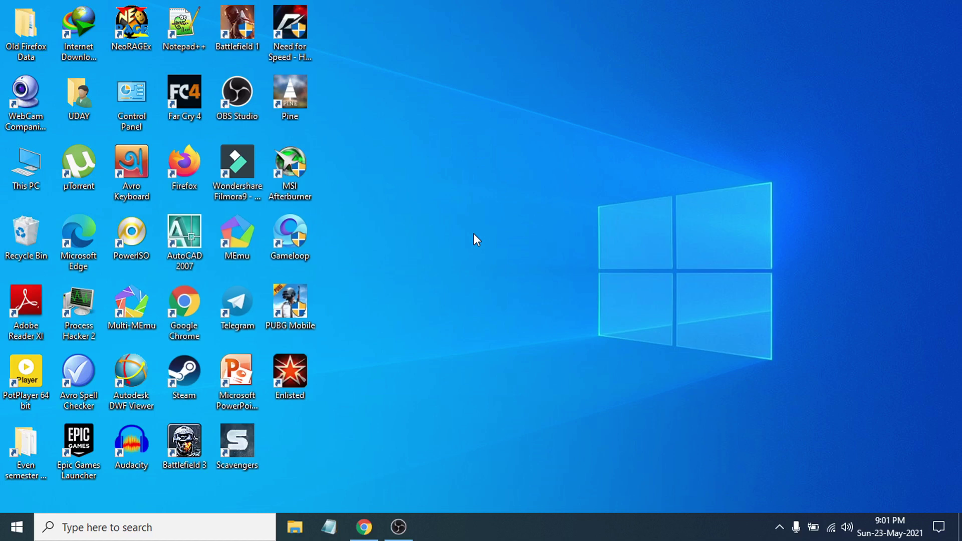
# Scroll the Intel homepage until the Download Center quick link shows below the 11th Gen banner.
pyautogui.click(365, 526)
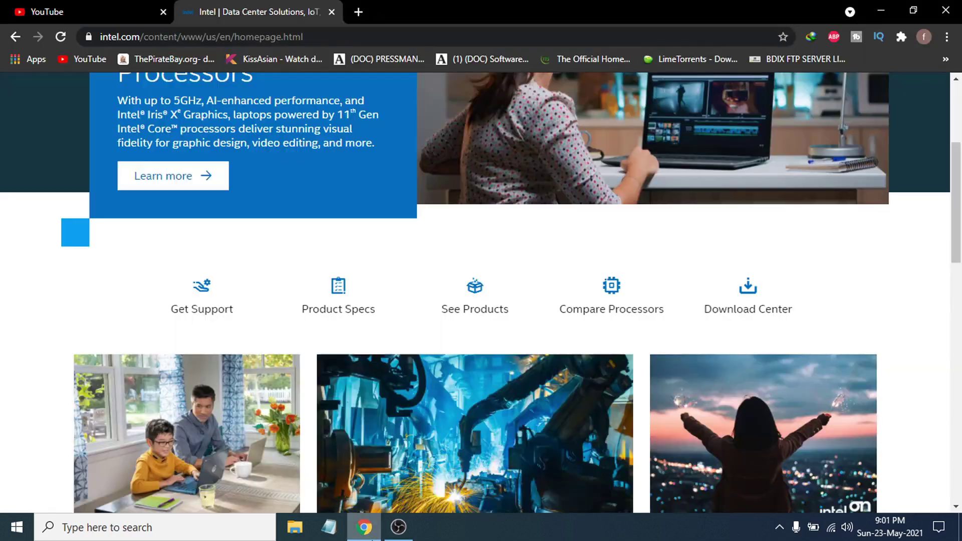
pyautogui.scroll(4, 519, 409)
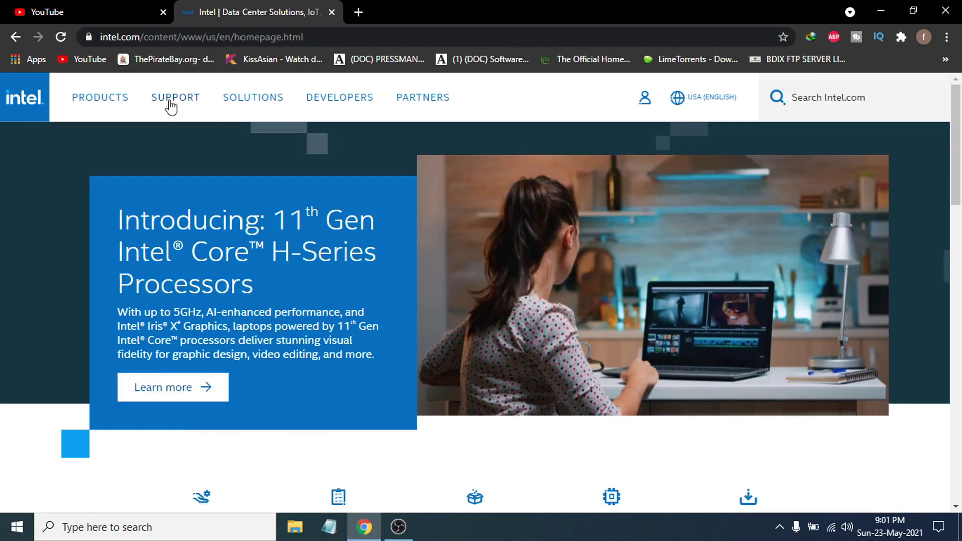
pyautogui.scroll(-2, 435, 320)
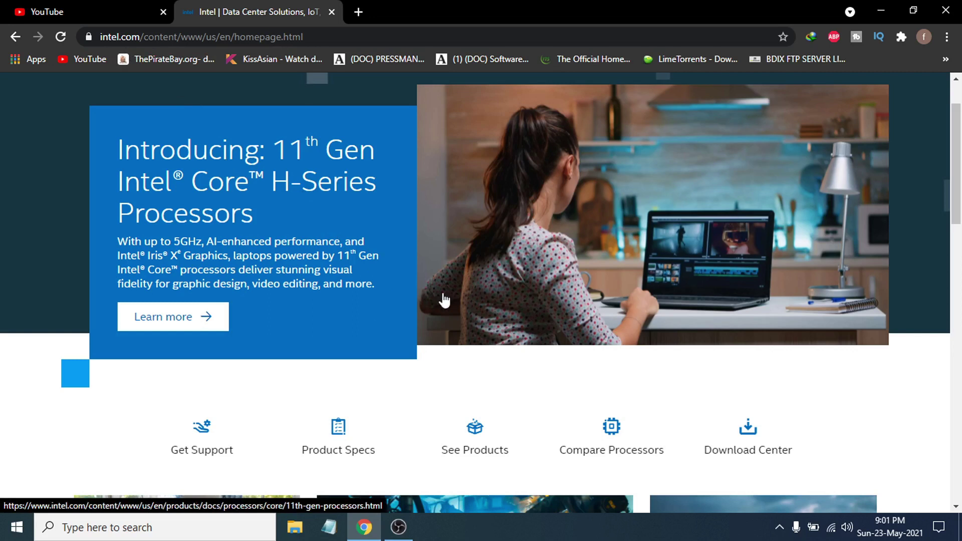
pyautogui.scroll(-3, 527, 318)
pyautogui.scroll(1, 528, 318)
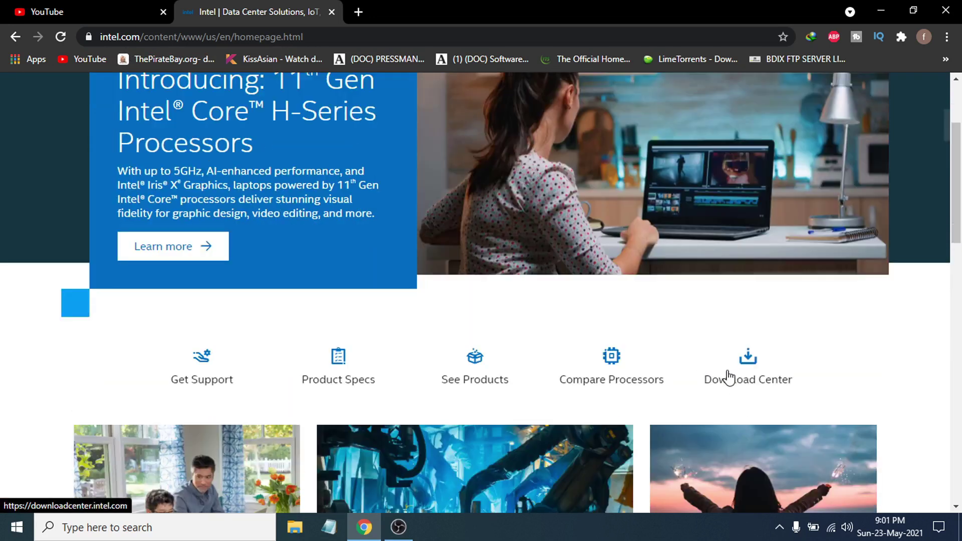
# Open Download Center's Graphics downloads and locate the Windows 10 DCH driver 27.20.100.9466.
pyautogui.click(753, 371)
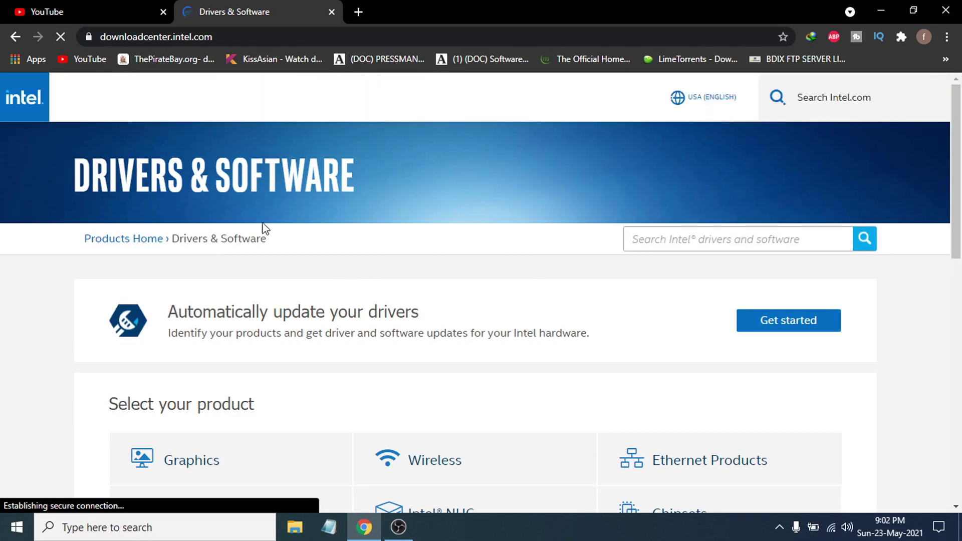
pyautogui.scroll(-4, 391, 357)
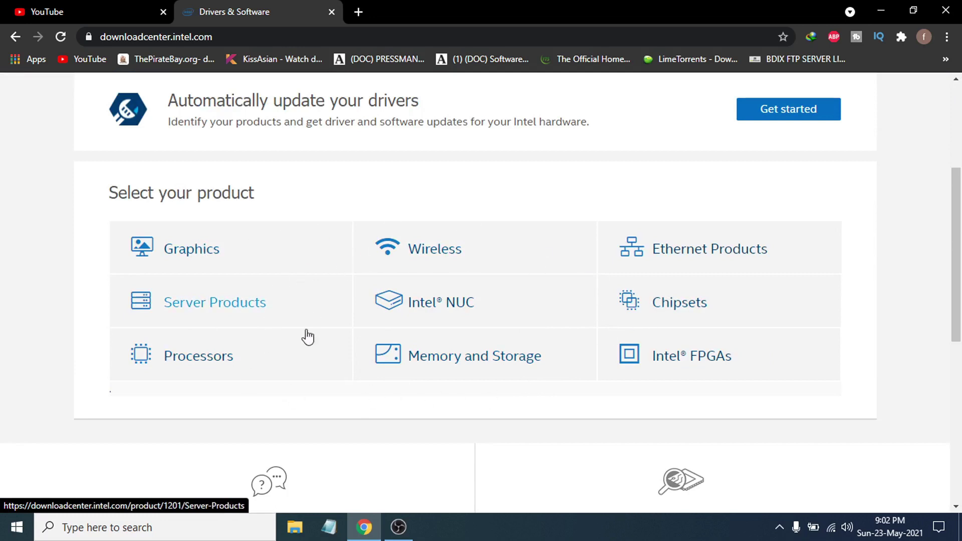
pyautogui.click(183, 256)
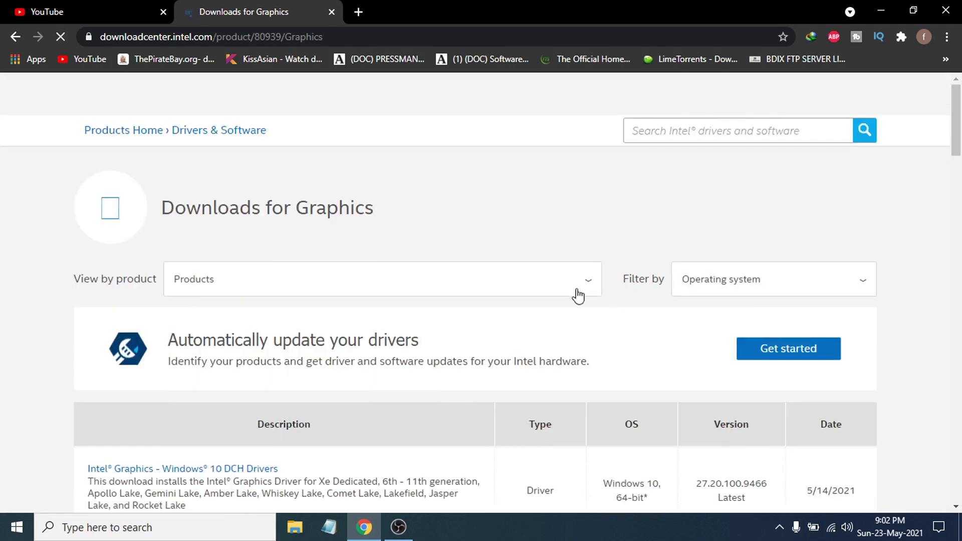
pyautogui.scroll(-5, 476, 373)
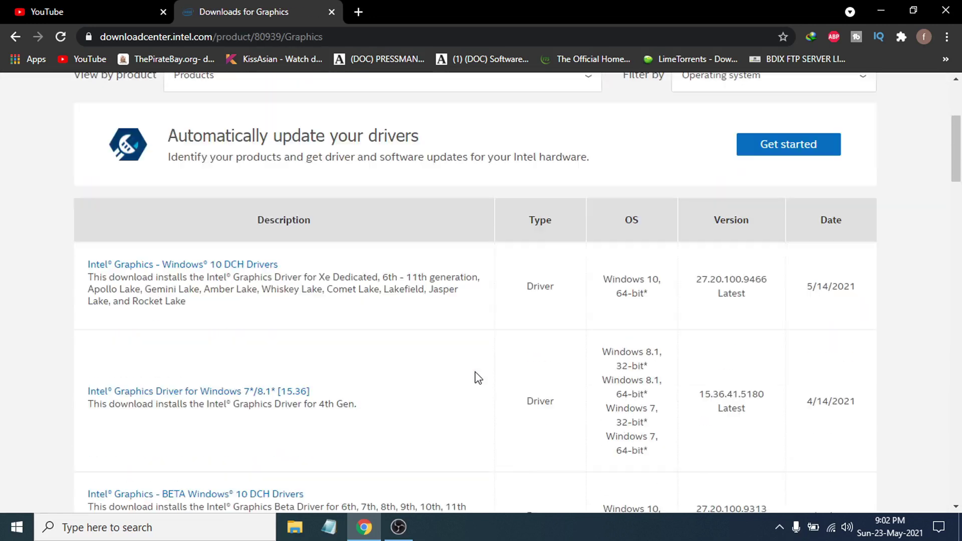
pyautogui.scroll(-1, 458, 370)
pyautogui.scroll(2, 456, 370)
pyautogui.scroll(1, 453, 336)
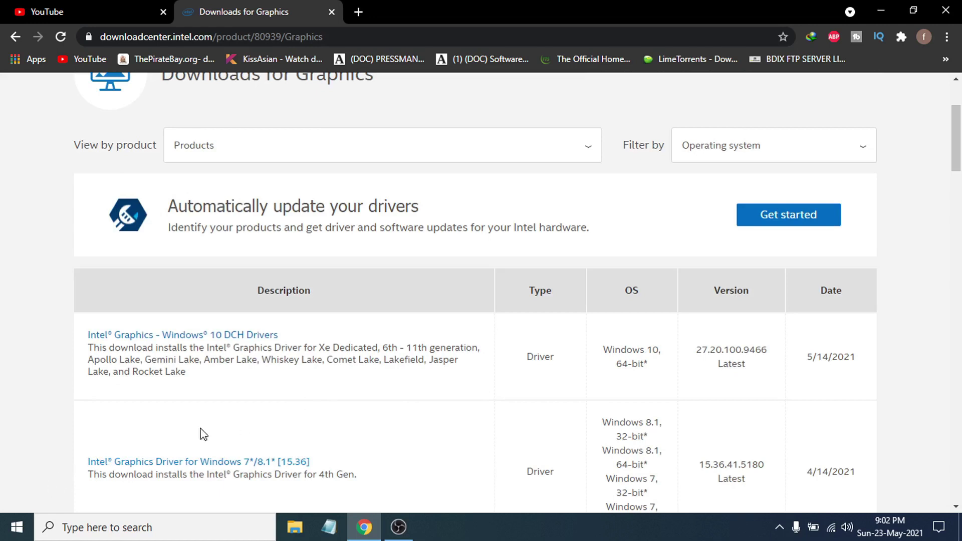
# Check in Device Manager that the display adapter is Intel(R) HD Graphics 520, then minimise it.
pyautogui.rightClick(17, 532)
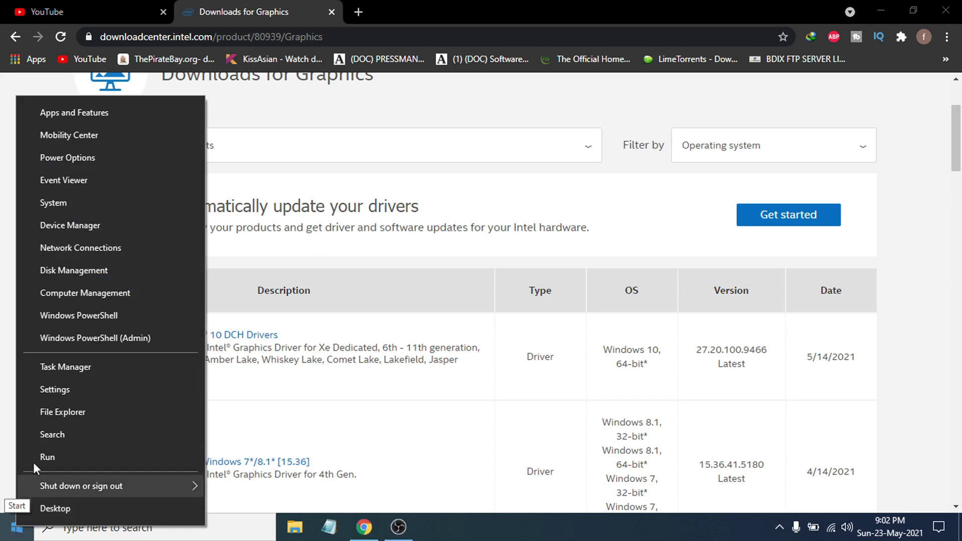
pyautogui.click(97, 229)
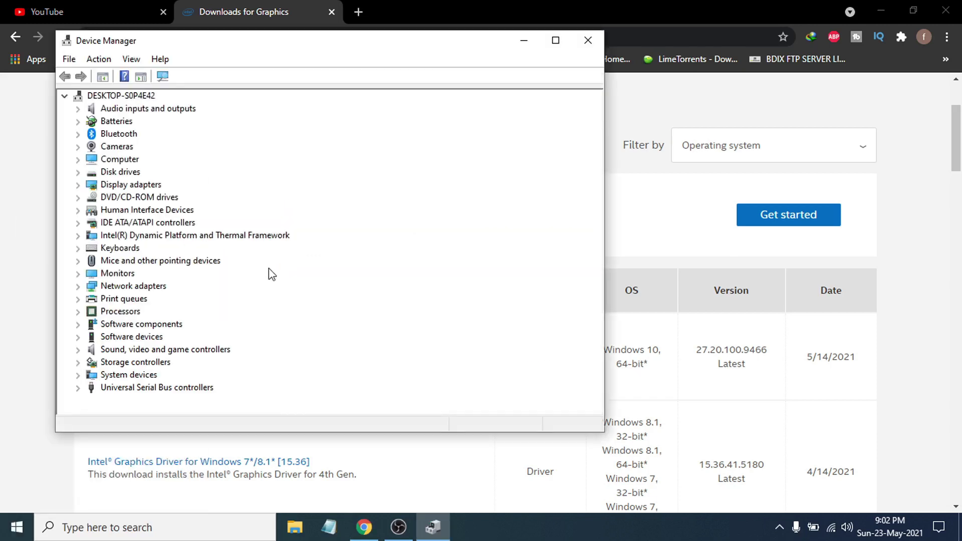
pyautogui.moveTo(311, 44); pyautogui.dragTo(370, 71)
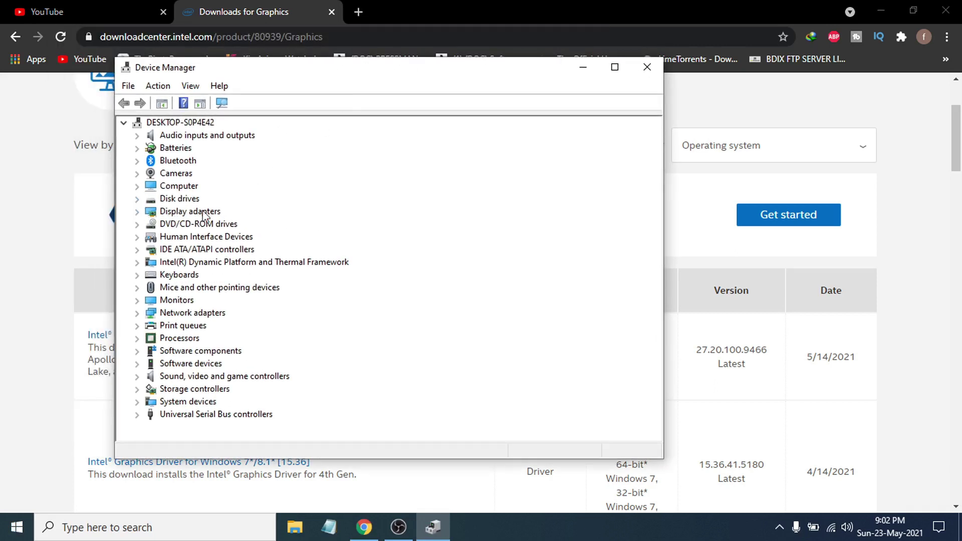
pyautogui.click(137, 212)
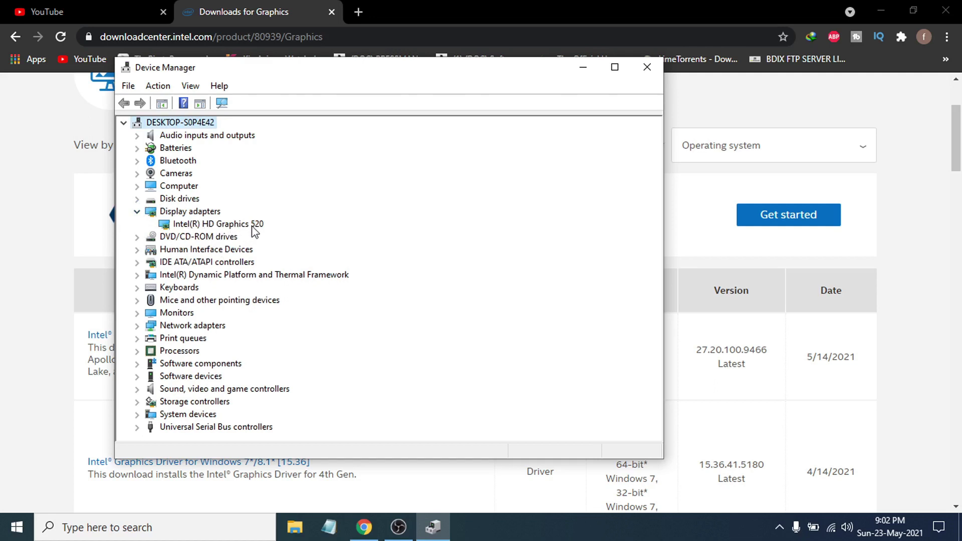
pyautogui.click(572, 70)
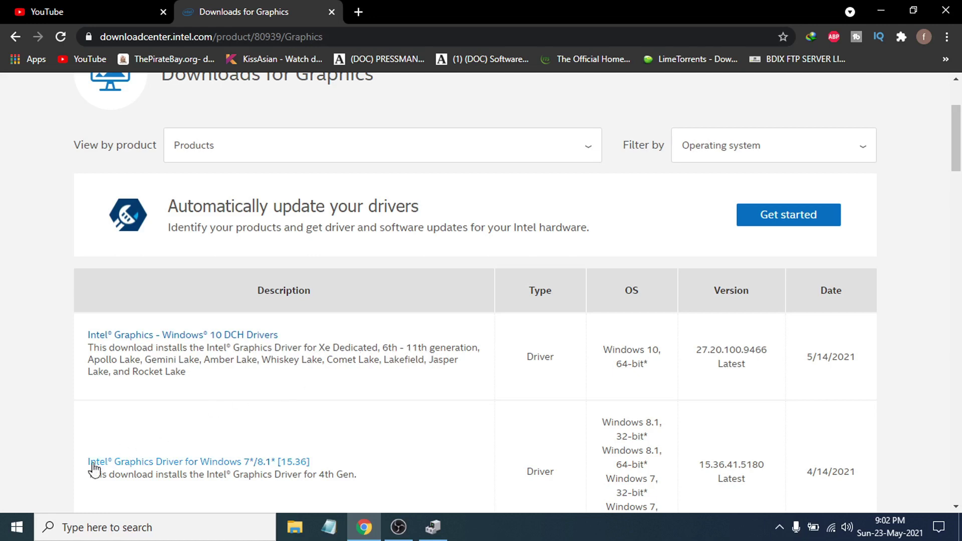
# Open This PC's Properties to view the Core i3-6006U, 64-bit system specifications.
pyautogui.click(884, 9)
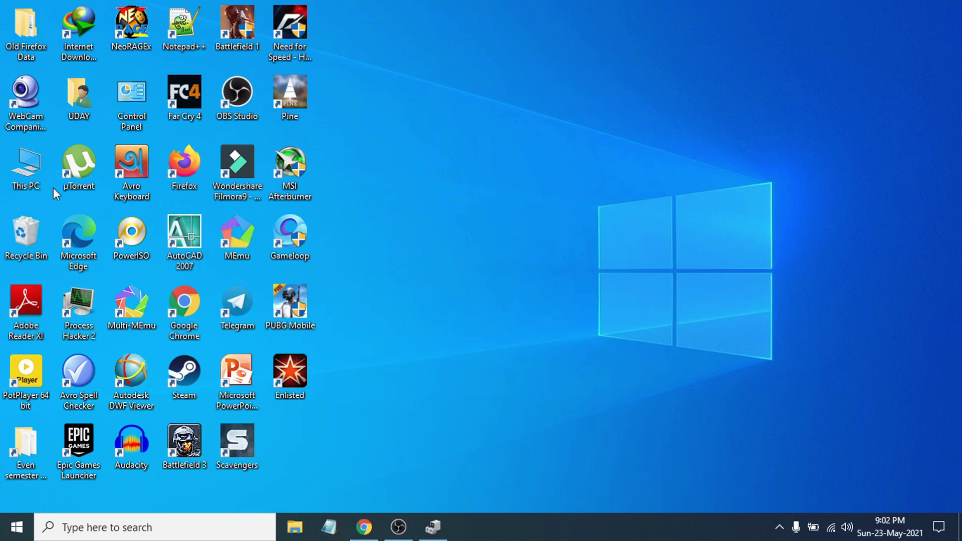
pyautogui.rightClick(24, 185)
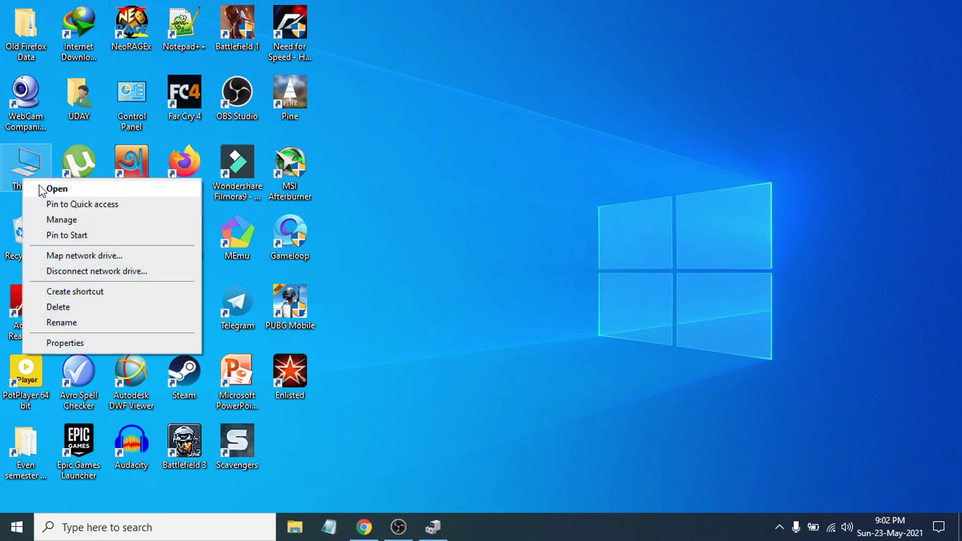
pyautogui.click(94, 345)
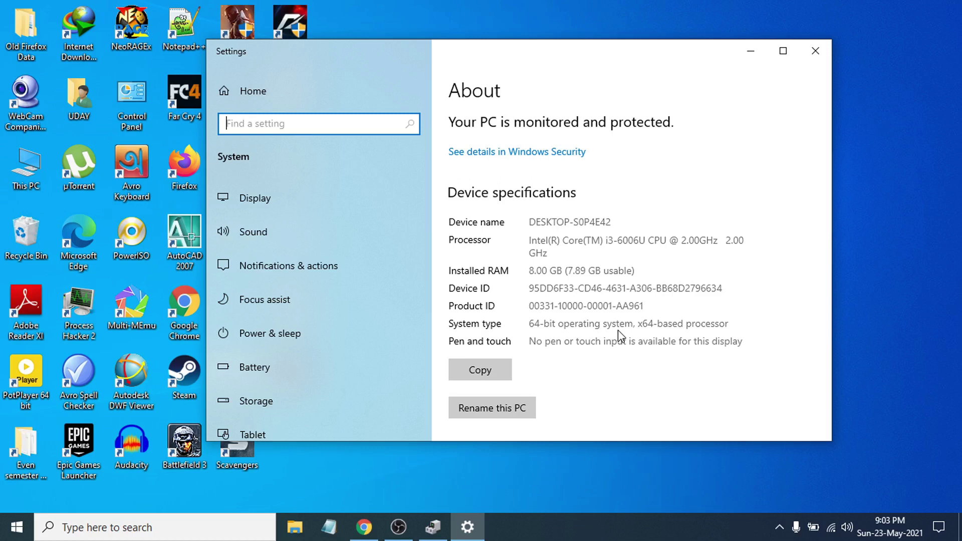
# Filter the downloads to the Intel HD Graphics Family product on Windows 10, 64-bit.
pyautogui.click(365, 527)
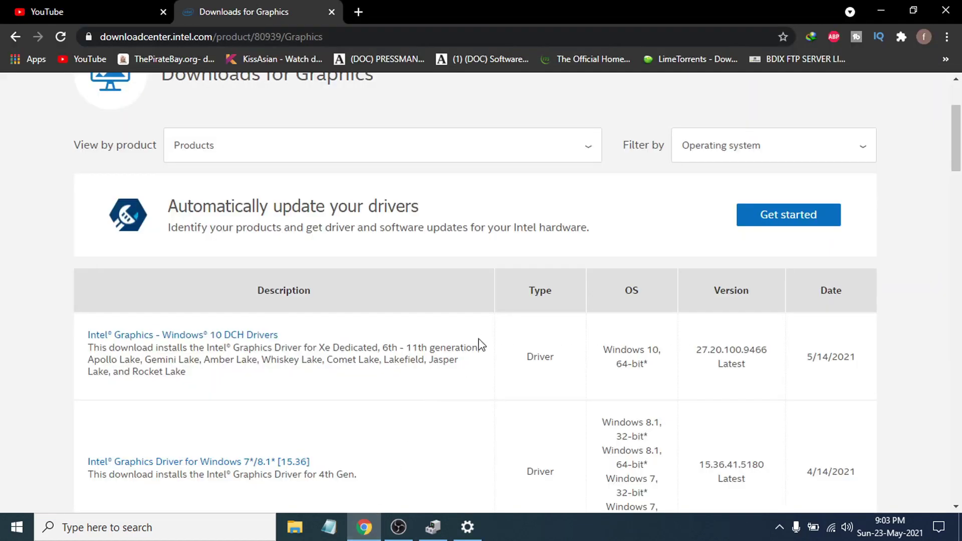
pyautogui.scroll(-1, 398, 383)
pyautogui.scroll(1, 399, 384)
pyautogui.scroll(1, 631, 362)
pyautogui.scroll(-1, 629, 360)
pyautogui.click(585, 153)
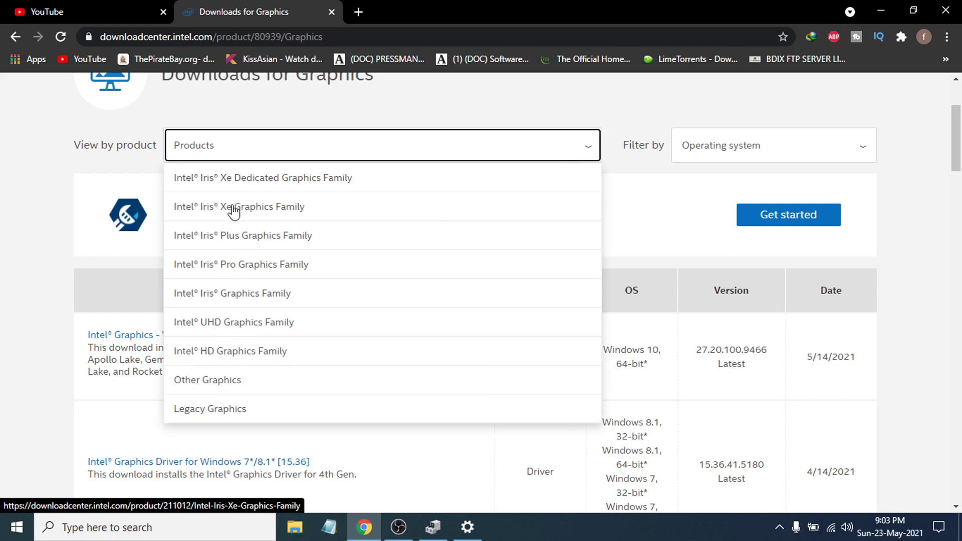
pyautogui.click(239, 352)
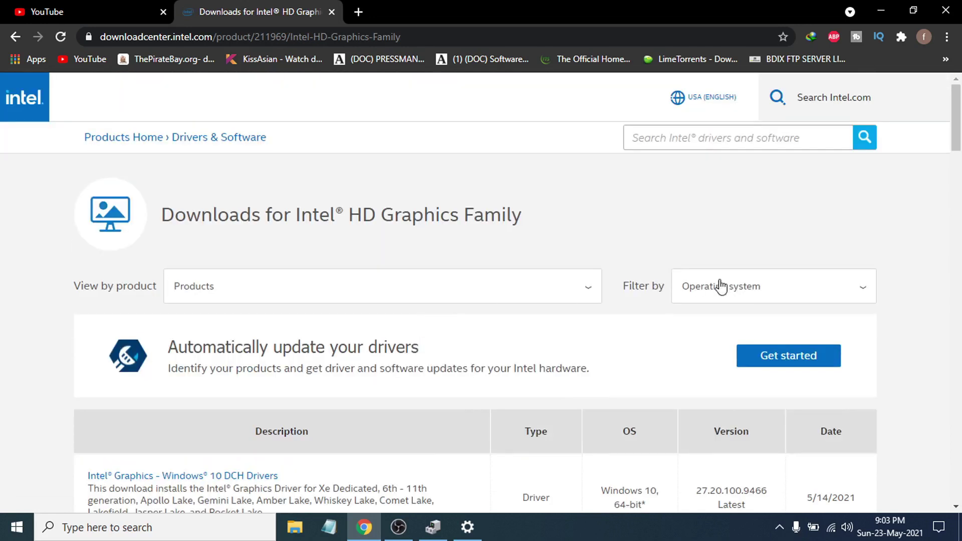
pyautogui.click(757, 300)
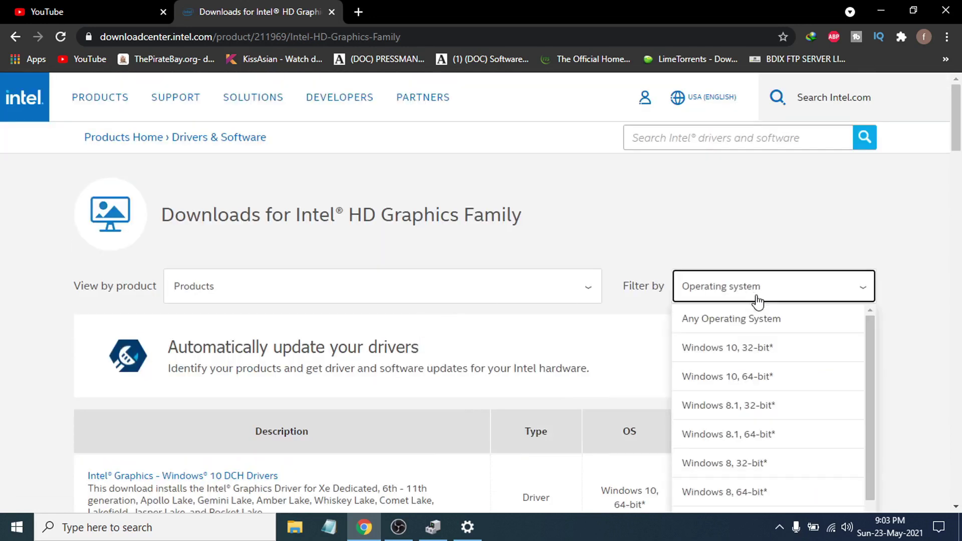
pyautogui.click(739, 383)
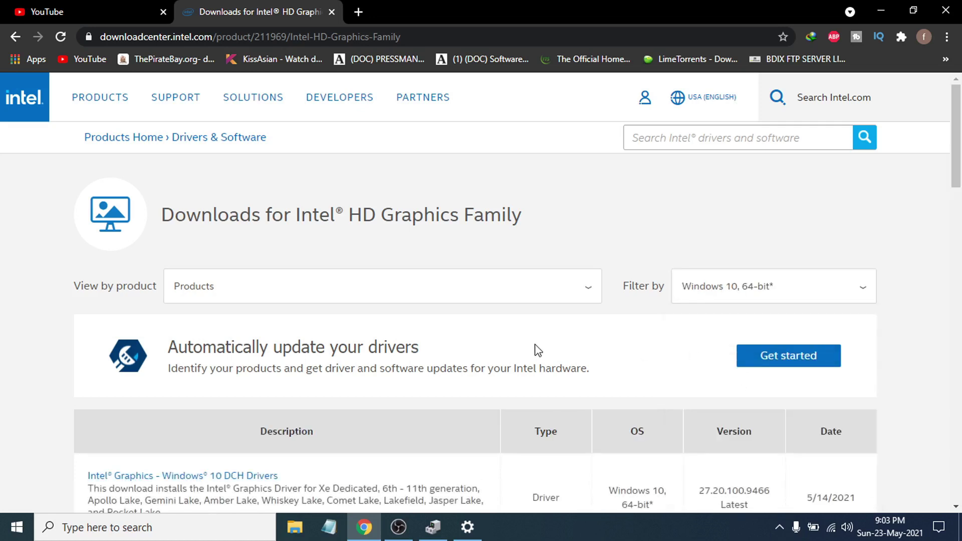
pyautogui.scroll(-4, 538, 350)
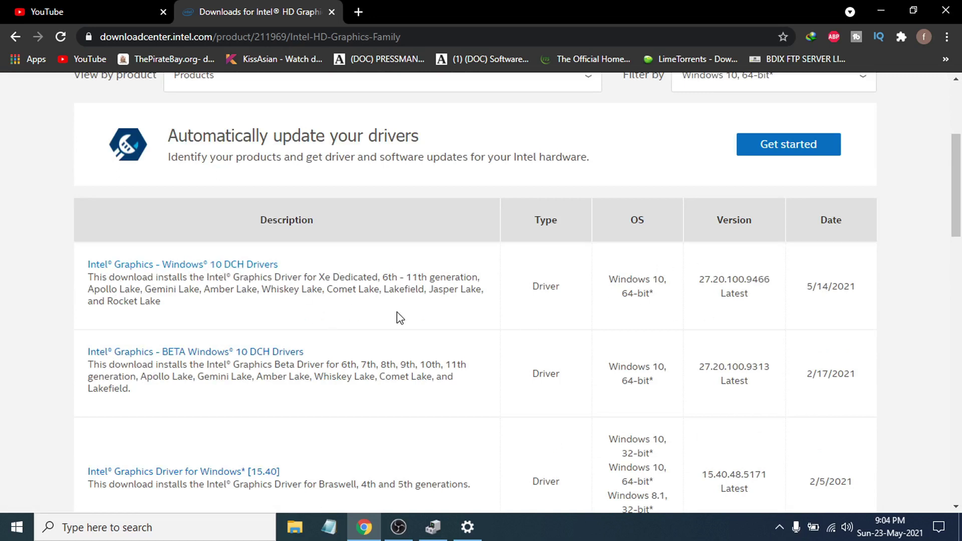
pyautogui.scroll(1, 397, 313)
pyautogui.scroll(-1, 397, 314)
pyautogui.scroll(-1, 361, 294)
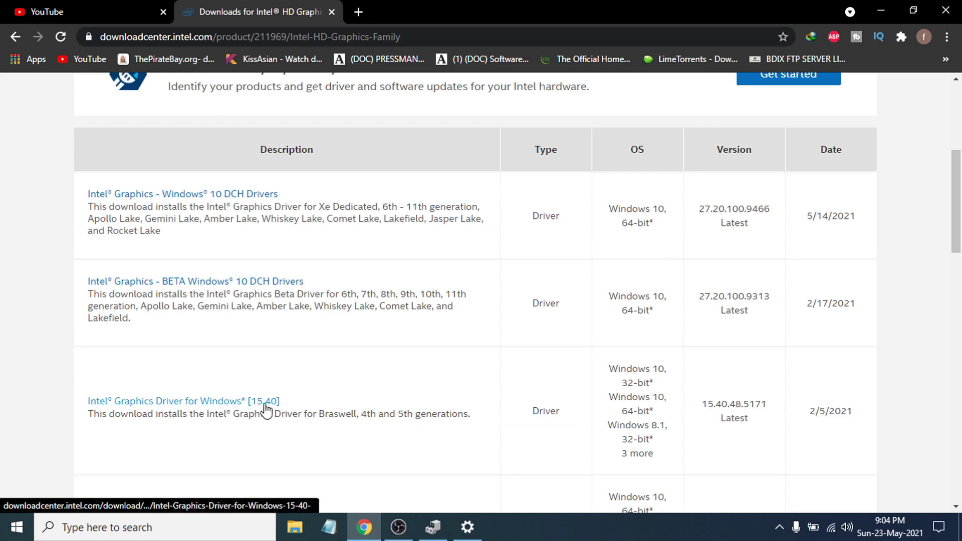
pyautogui.scroll(-1, 282, 412)
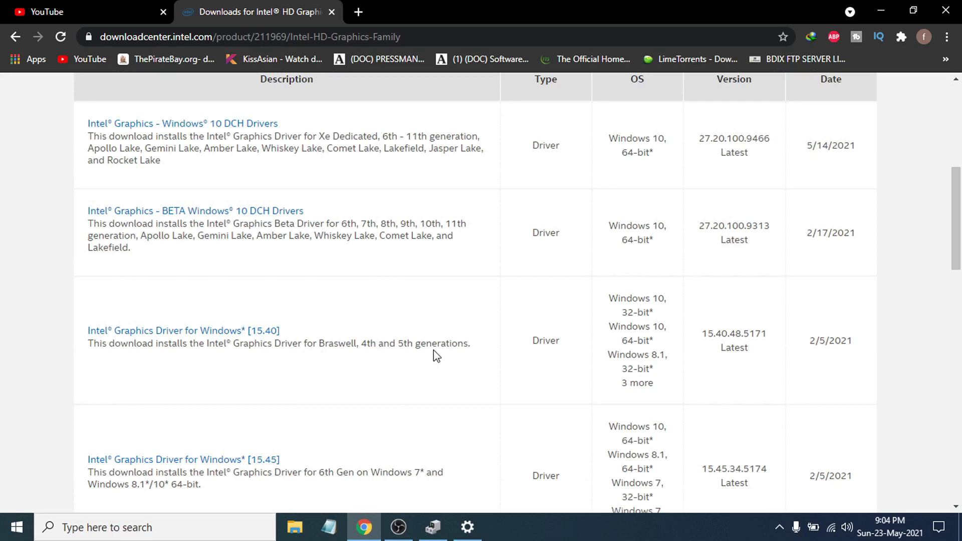
pyautogui.scroll(1, 314, 377)
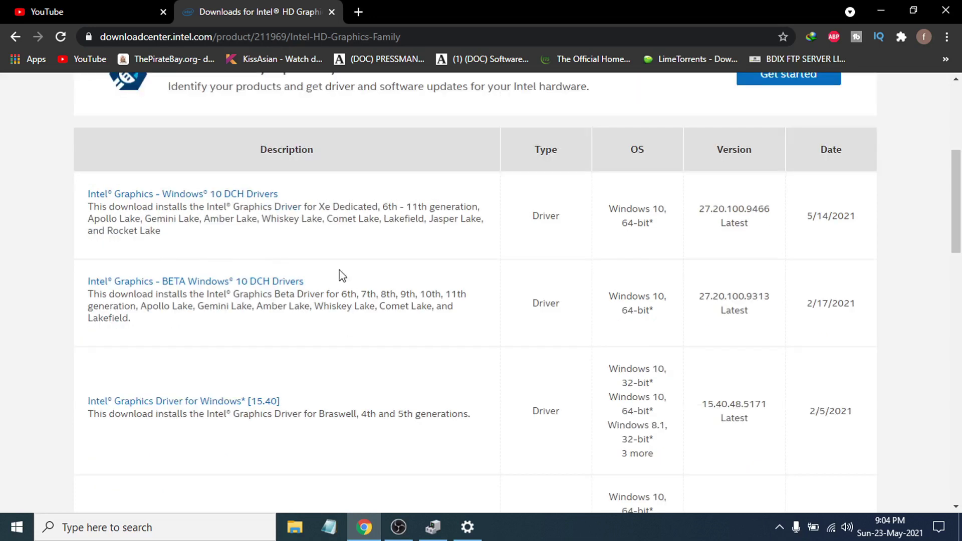
# Open the Intel Graphics Windows 10 DCH Drivers 27.20.100.9466 page and scroll through it.
pyautogui.click(259, 195)
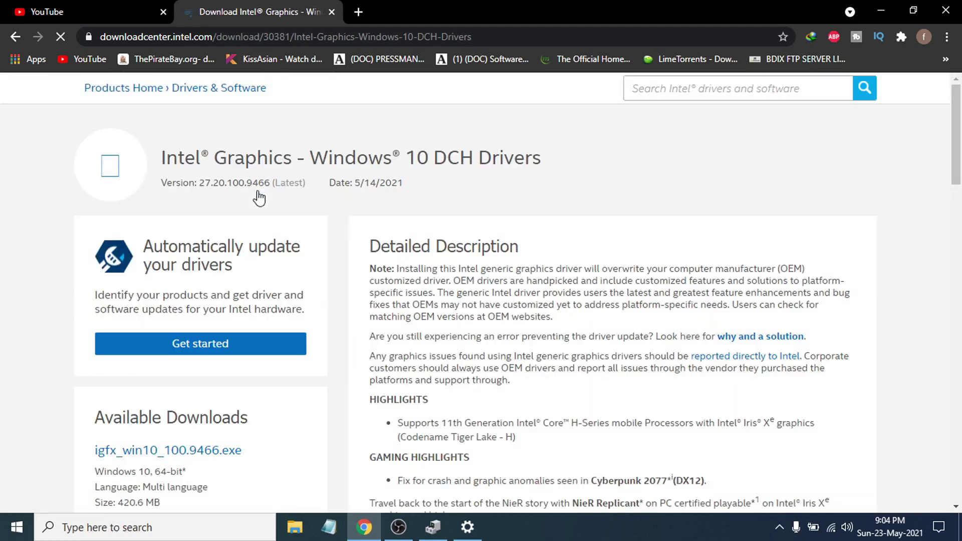
pyautogui.scroll(-7, 444, 365)
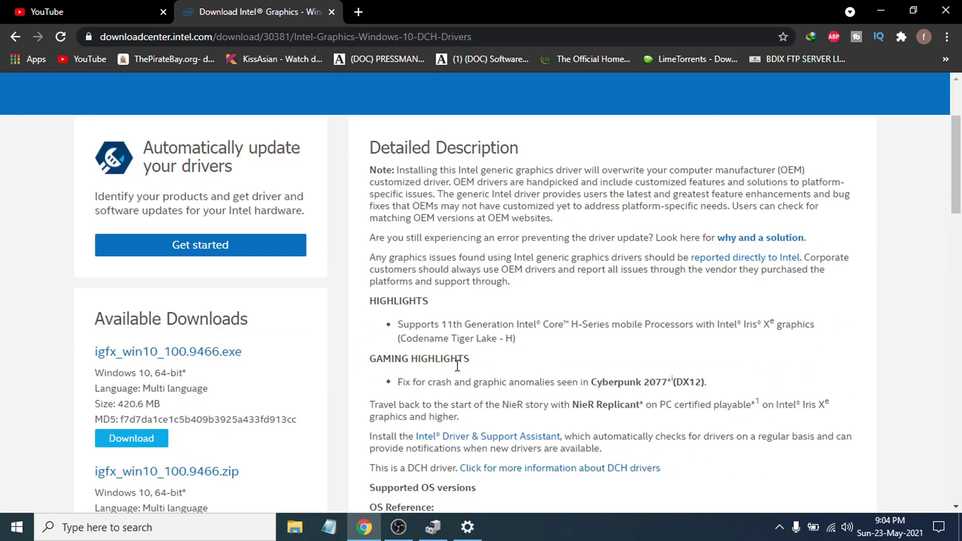
pyautogui.scroll(4, 472, 366)
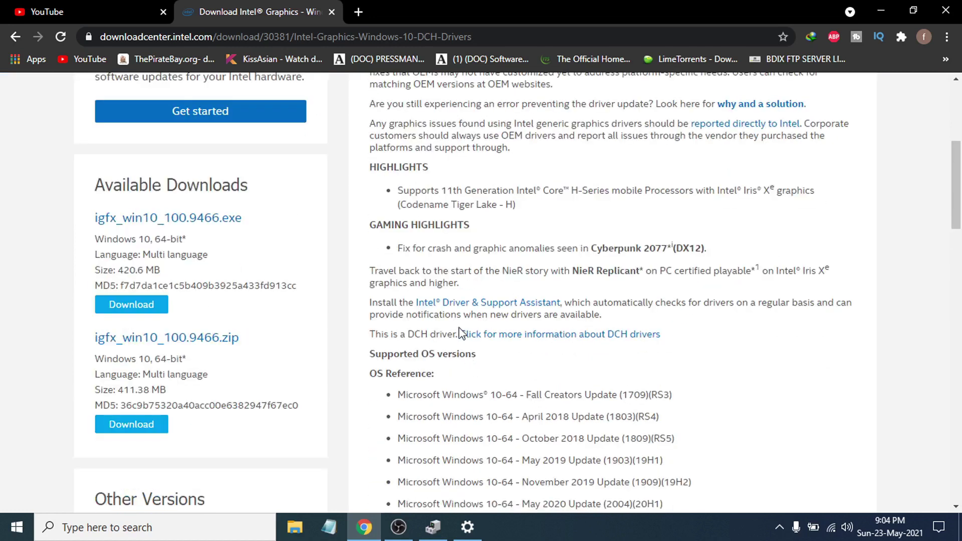
pyautogui.scroll(-2, 459, 290)
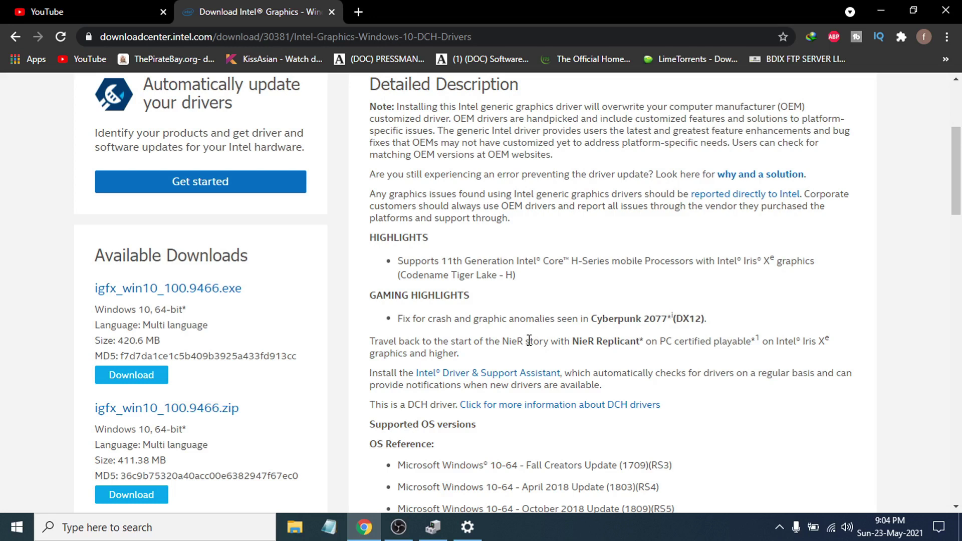
pyautogui.scroll(-5, 529, 341)
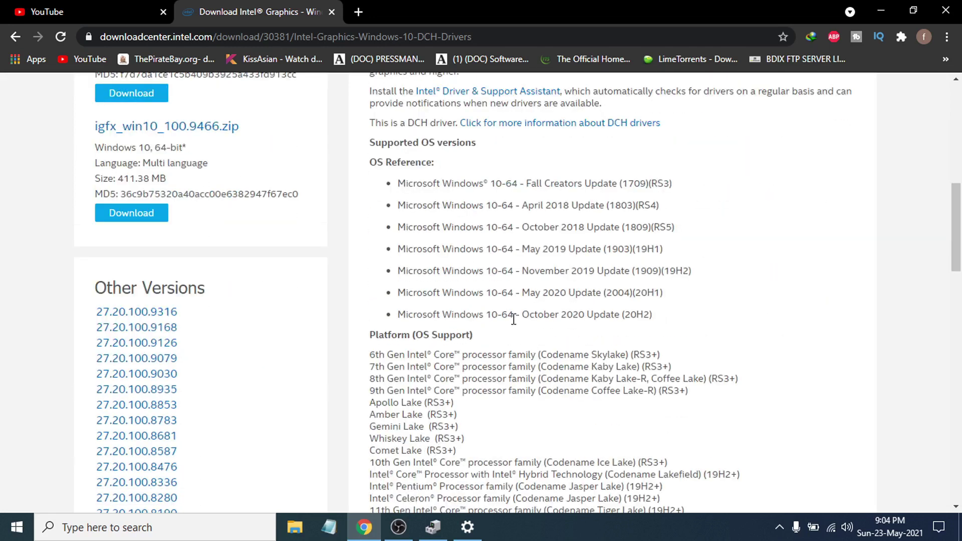
pyautogui.scroll(-12, 514, 319)
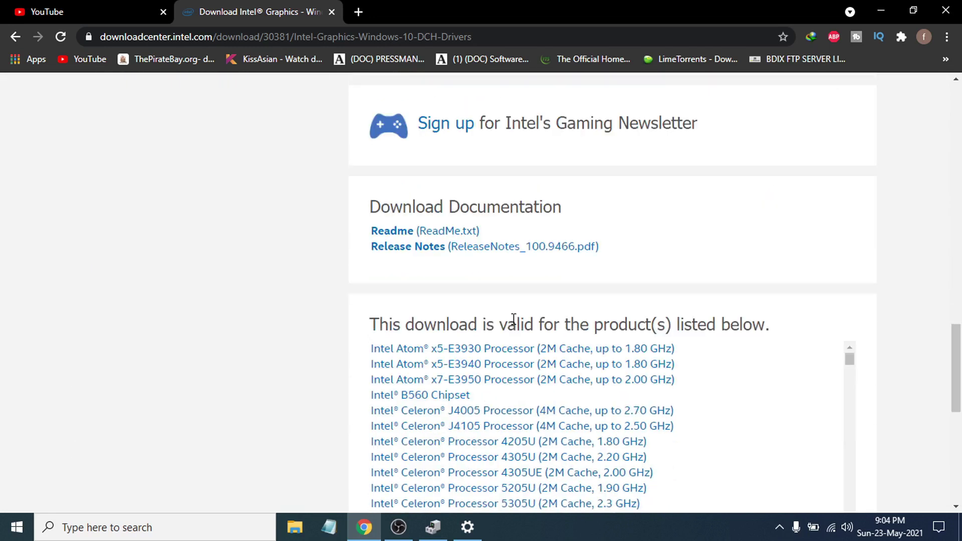
pyautogui.scroll(-2, 514, 320)
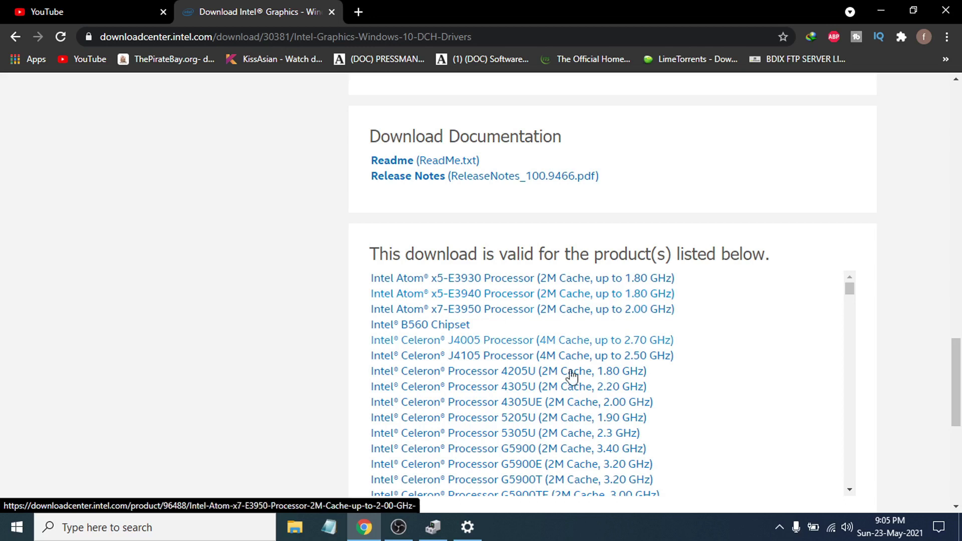
# Confirm the i3-6006U CPU in About, then find it among the driver's supported products.
pyautogui.hotkey('alt', 'Tab')
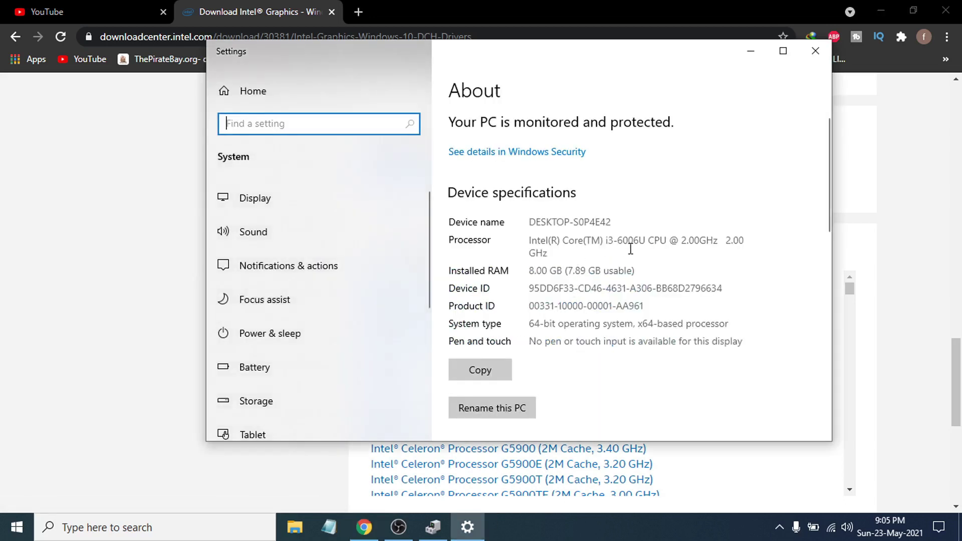
pyautogui.click(751, 52)
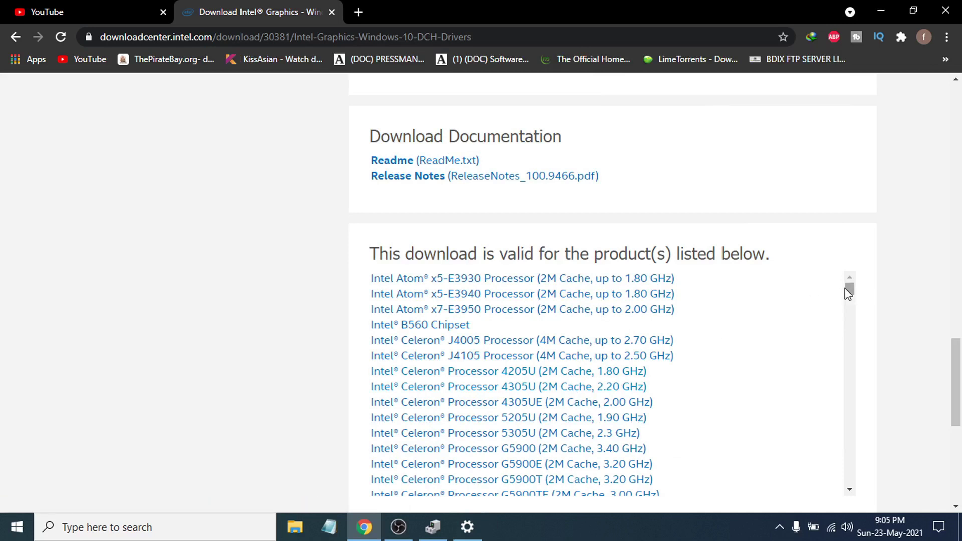
pyautogui.moveTo(849, 290); pyautogui.dragTo(845, 328)
pyautogui.scroll(10, 608, 370)
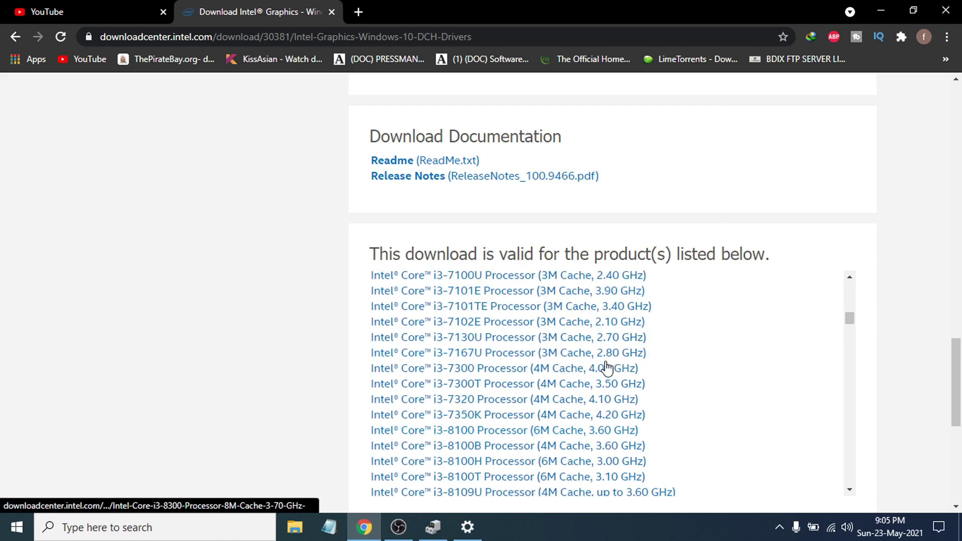
pyautogui.scroll(3, 544, 355)
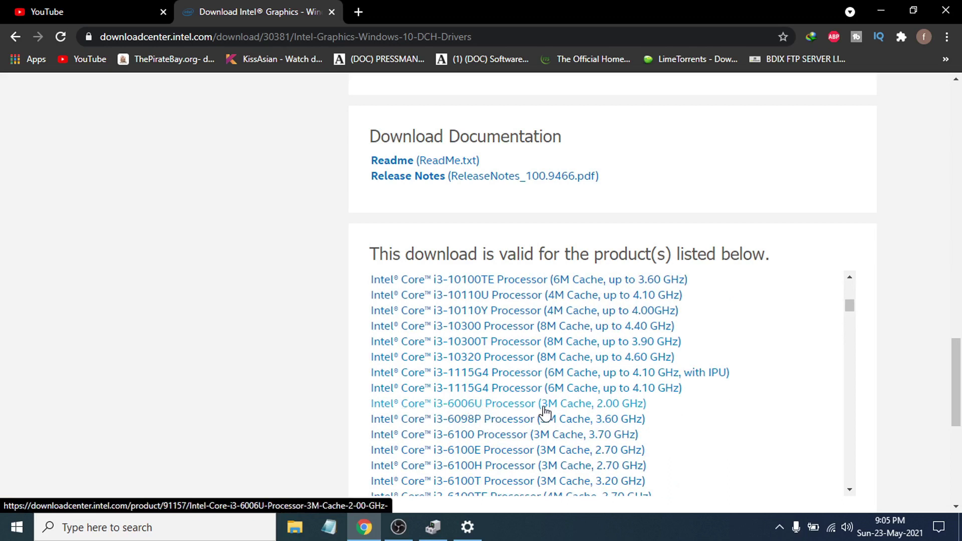
pyautogui.scroll(15, 507, 258)
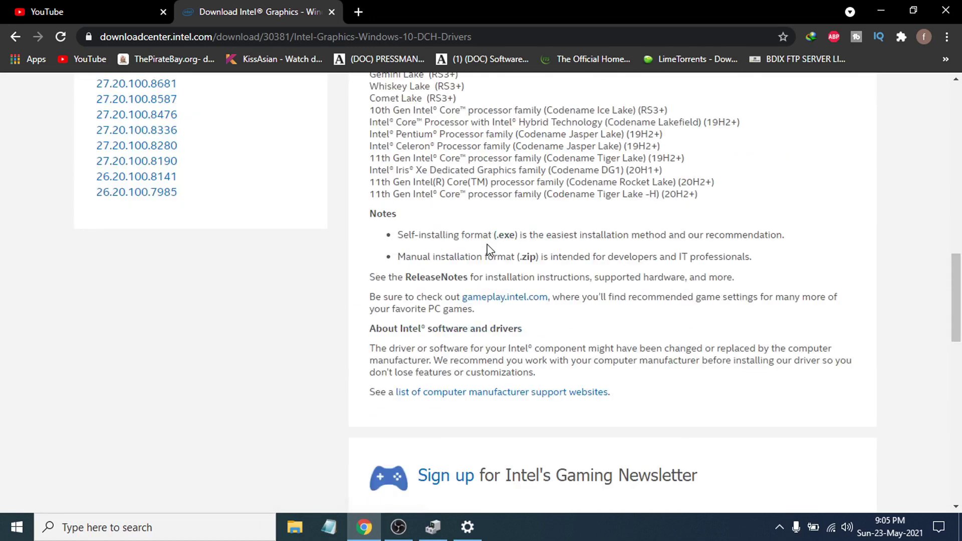
pyautogui.scroll(-1, 461, 263)
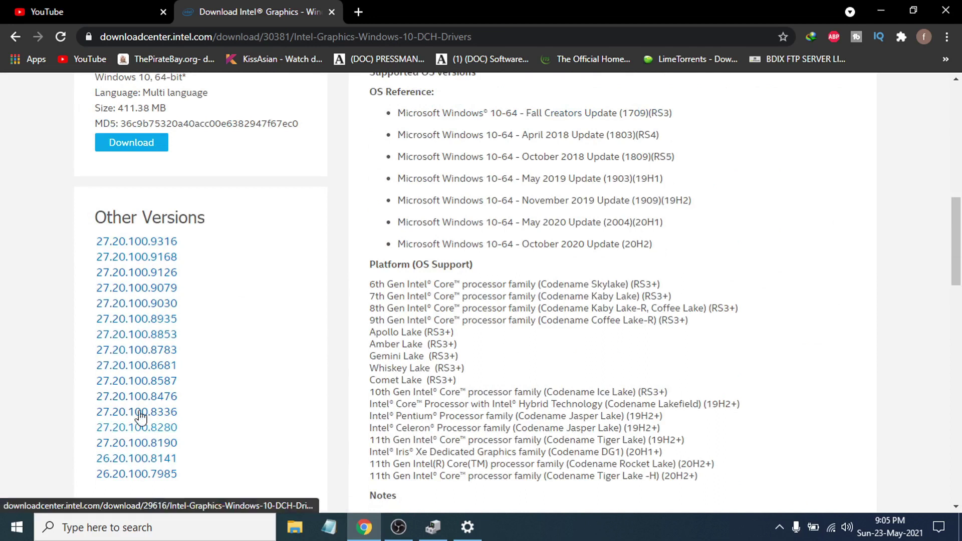
pyautogui.scroll(5, 426, 323)
pyautogui.scroll(-1, 426, 324)
pyautogui.scroll(2, 381, 323)
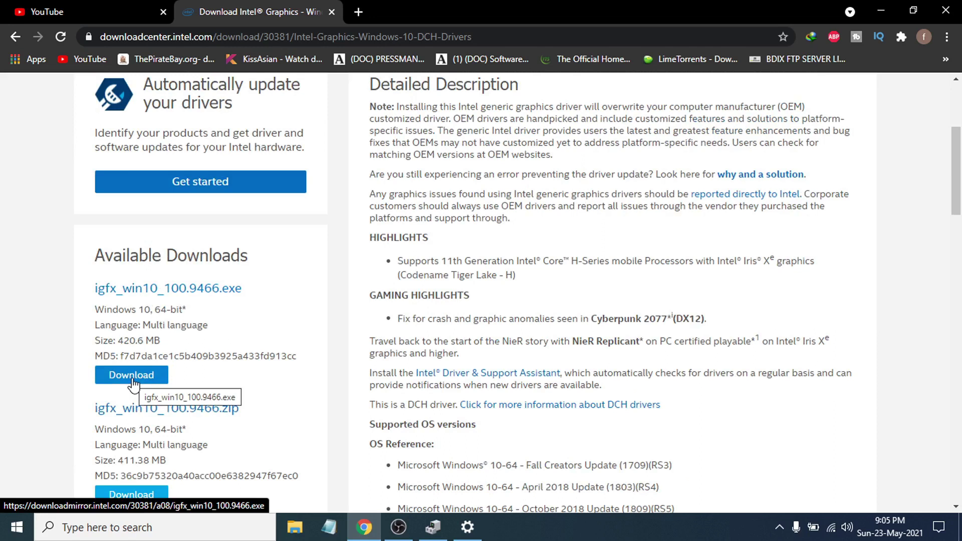
# Download igfx_win10_100.9466.exe (420.60 MB) via IDM into Downloads\Programs.
pyautogui.click(133, 379)
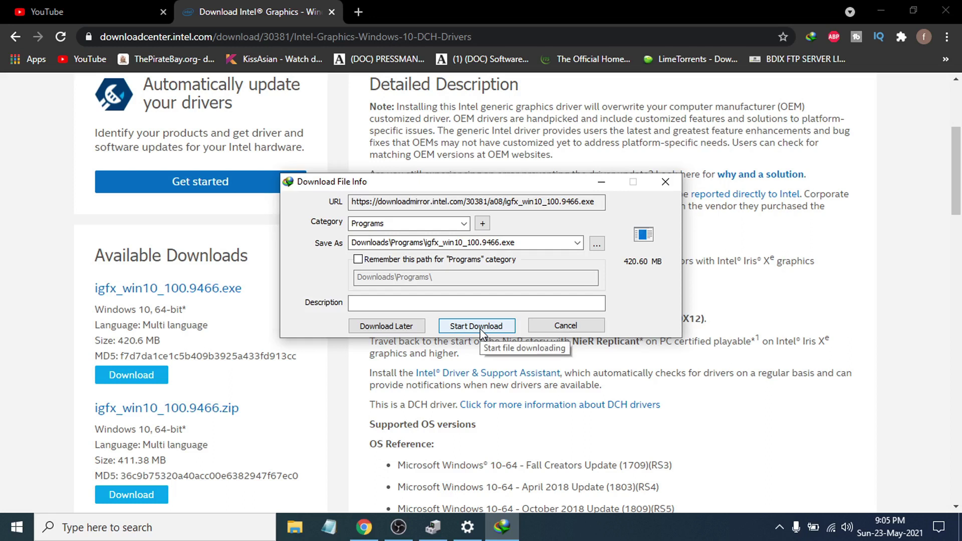
pyautogui.click(477, 326)
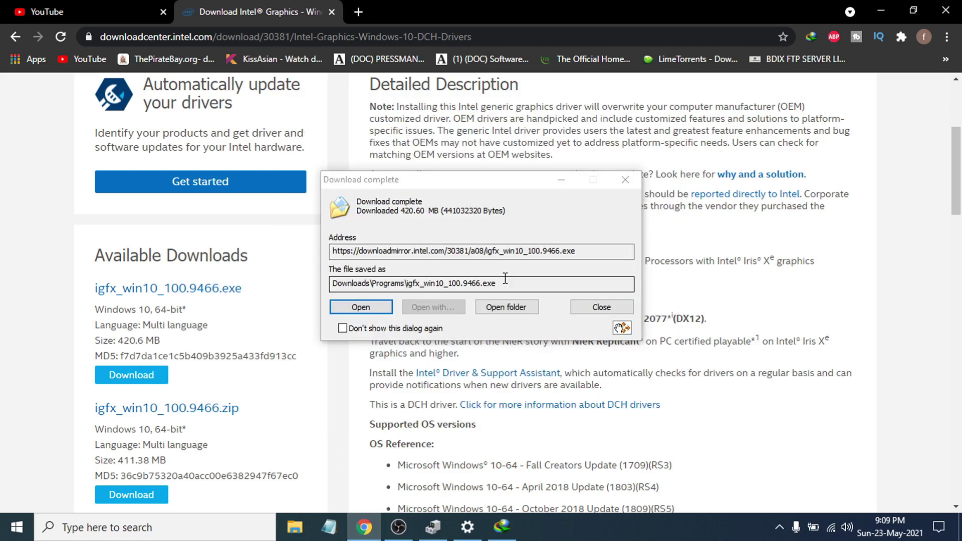
# Open the Programs folder and run igfx_win10_100.9466.exe as administrator.
pyautogui.click(503, 311)
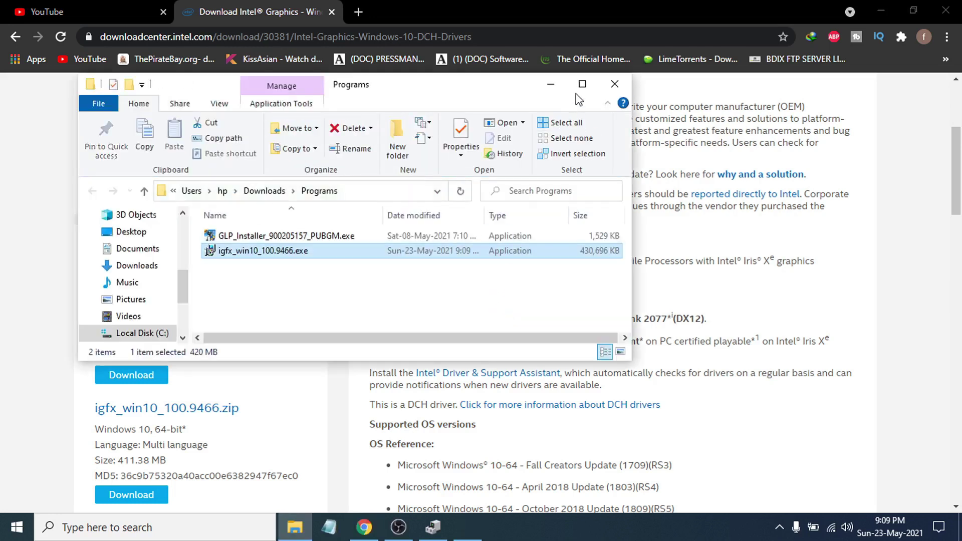
pyautogui.click(583, 84)
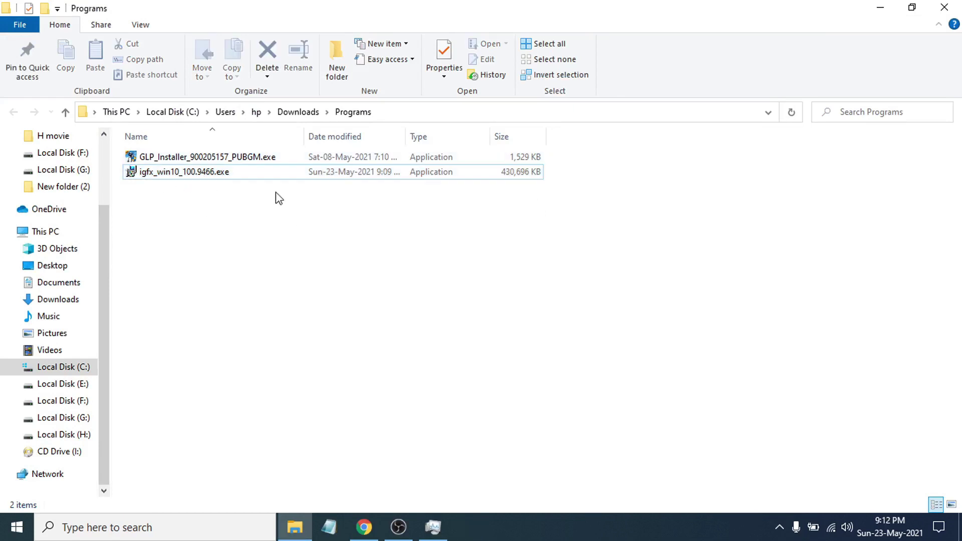
pyautogui.rightClick(184, 172)
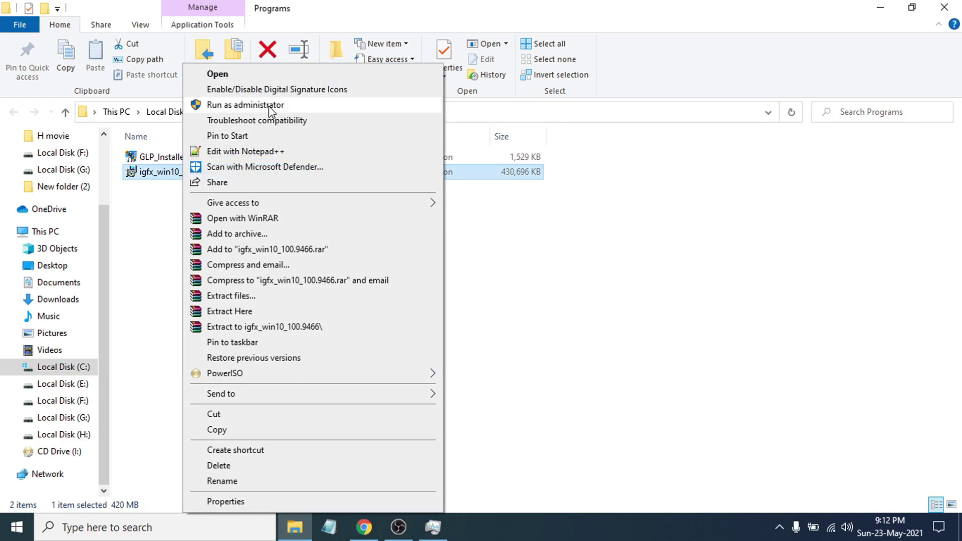
pyautogui.click(268, 106)
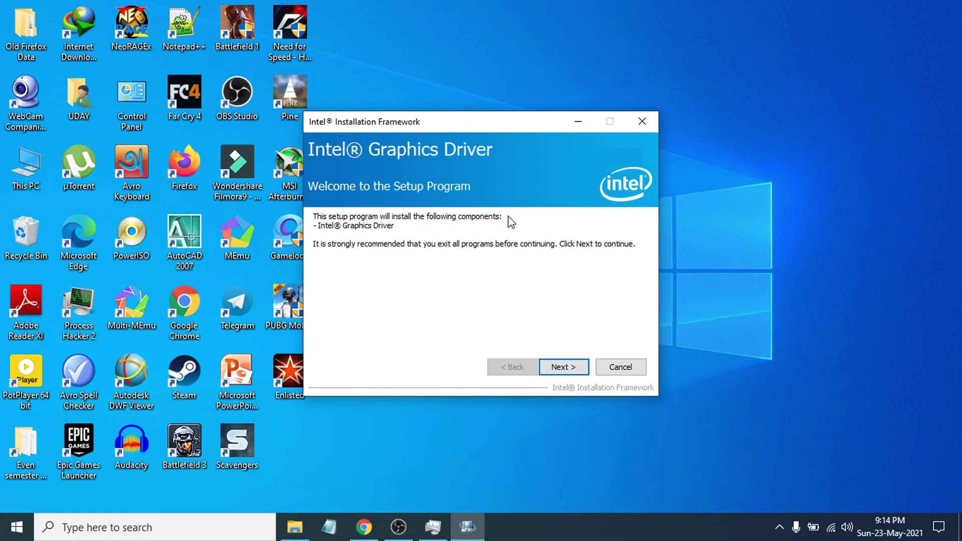
# Get past the setup welcome page and accept the Intel graphics driver licence agreement.
pyautogui.moveTo(454, 124); pyautogui.dragTo(447, 139)
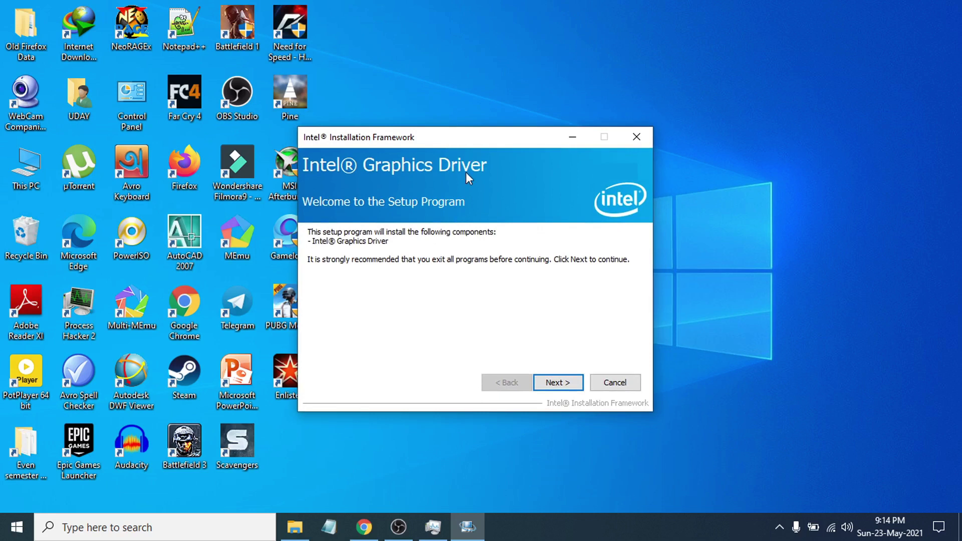
pyautogui.moveTo(458, 146); pyautogui.dragTo(460, 130)
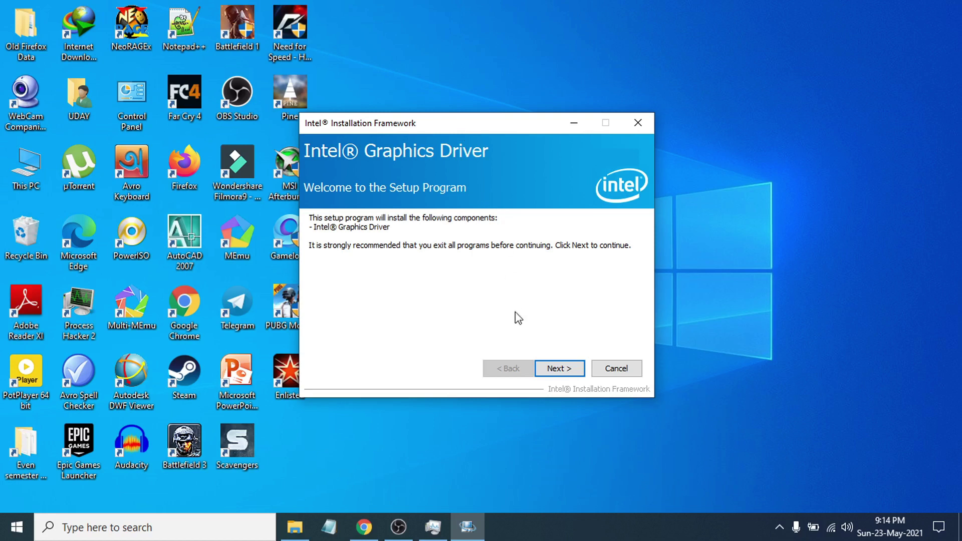
pyautogui.click(561, 371)
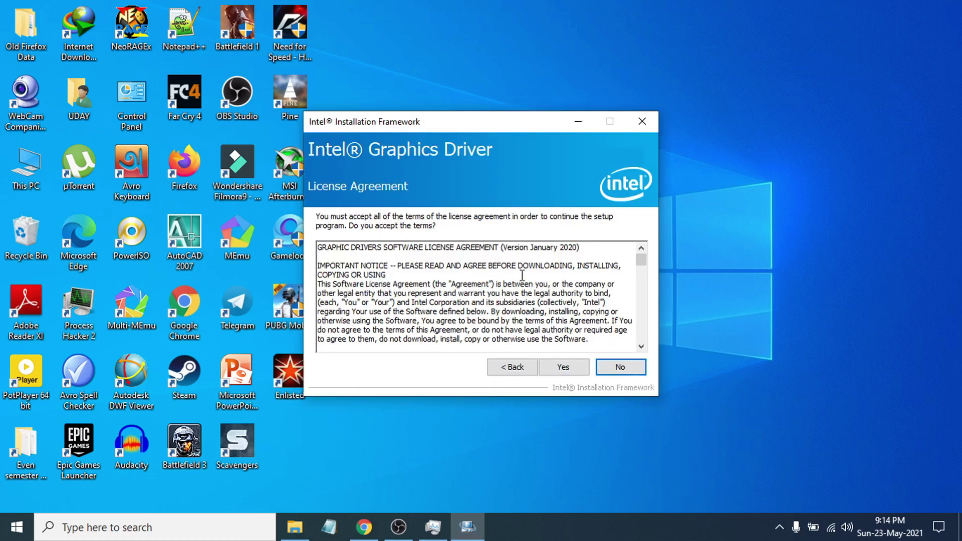
pyautogui.moveTo(646, 265); pyautogui.dragTo(654, 351)
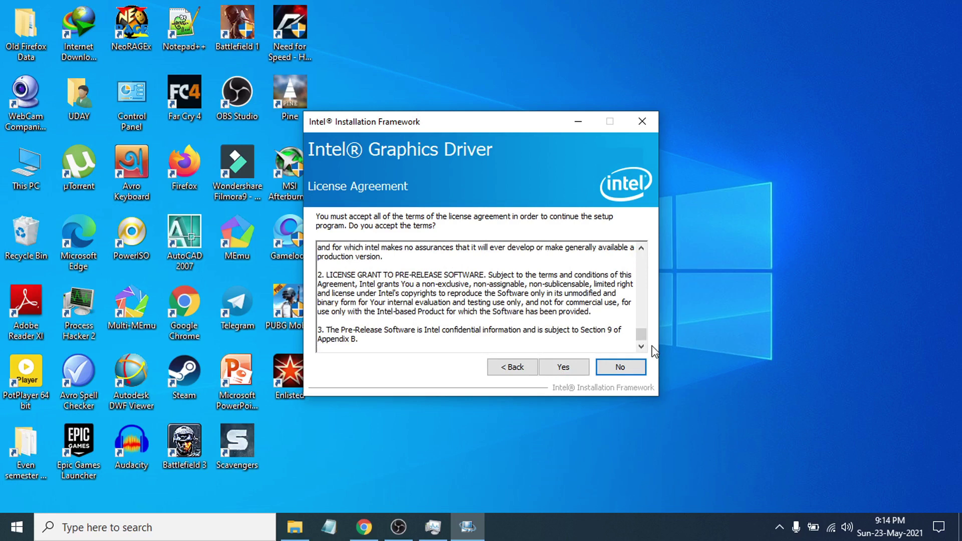
pyautogui.click(560, 371)
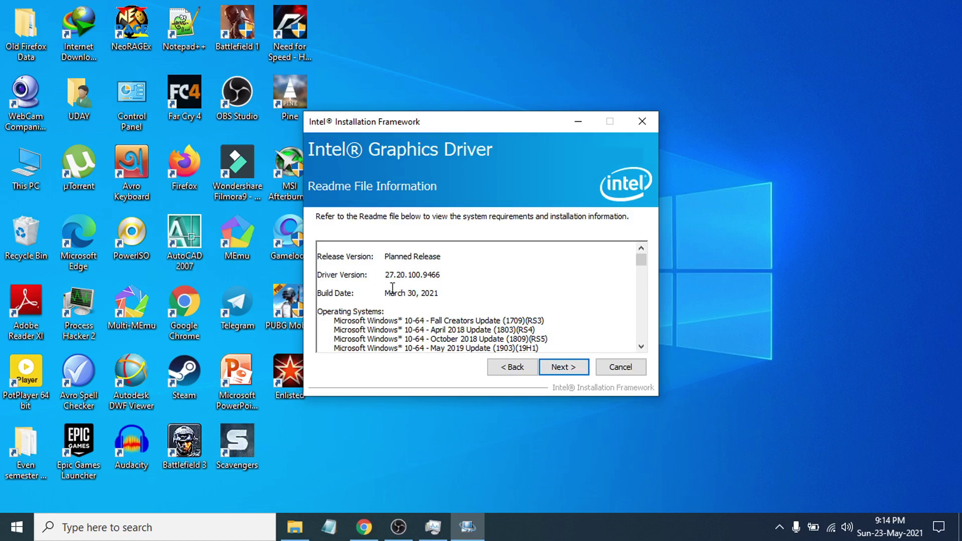
# Read through the Readme and start the installation, waiting for Setup Progress to finish.
pyautogui.scroll(-2, 408, 301)
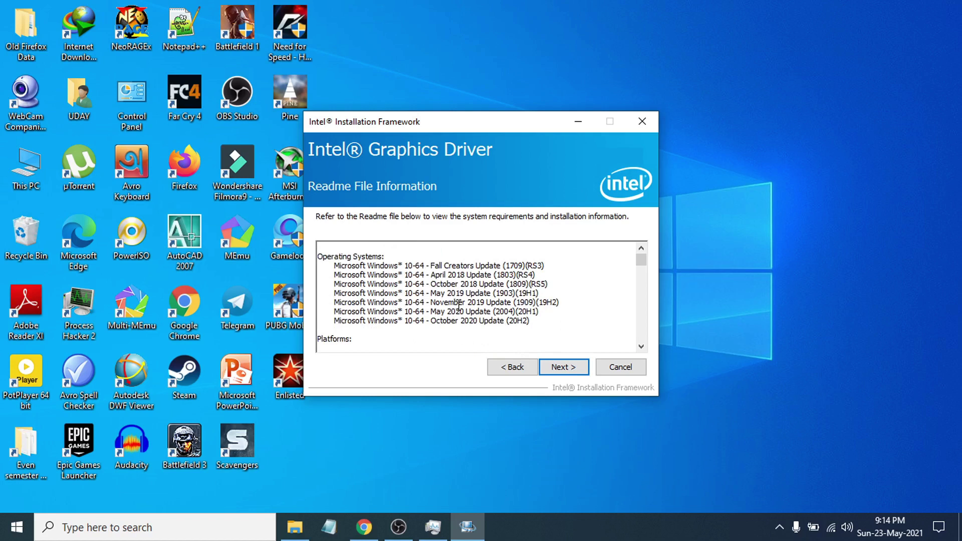
pyautogui.scroll(-2, 459, 304)
pyautogui.scroll(-5, 460, 305)
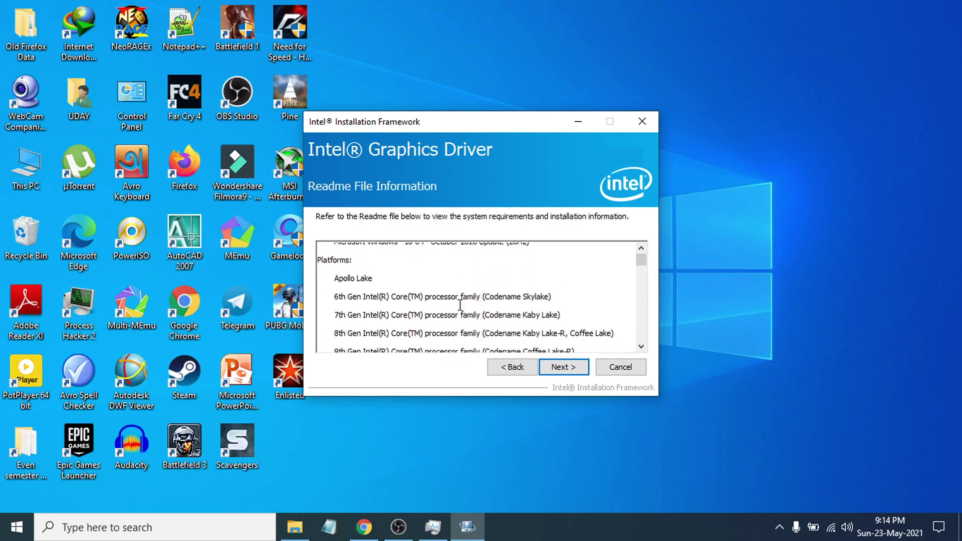
pyautogui.scroll(-8, 442, 312)
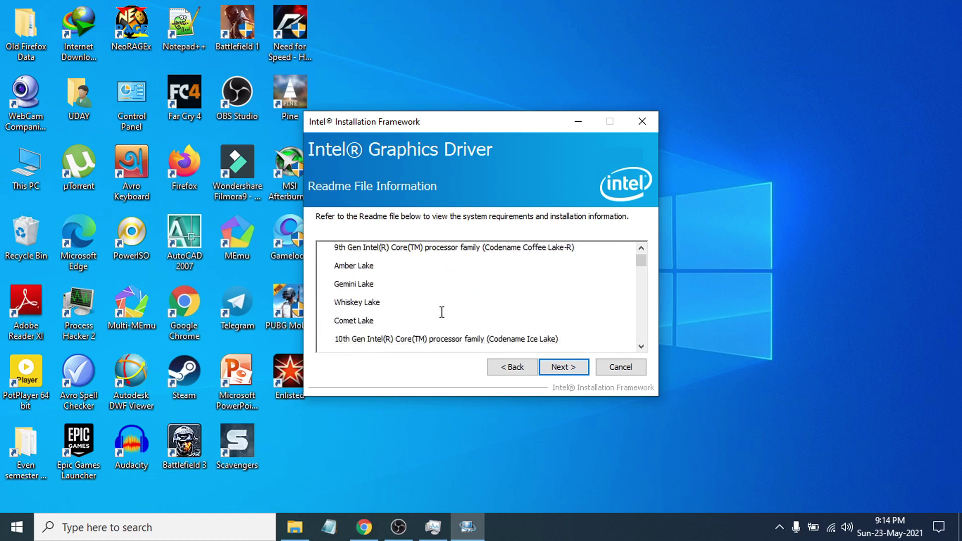
pyautogui.scroll(-8, 442, 312)
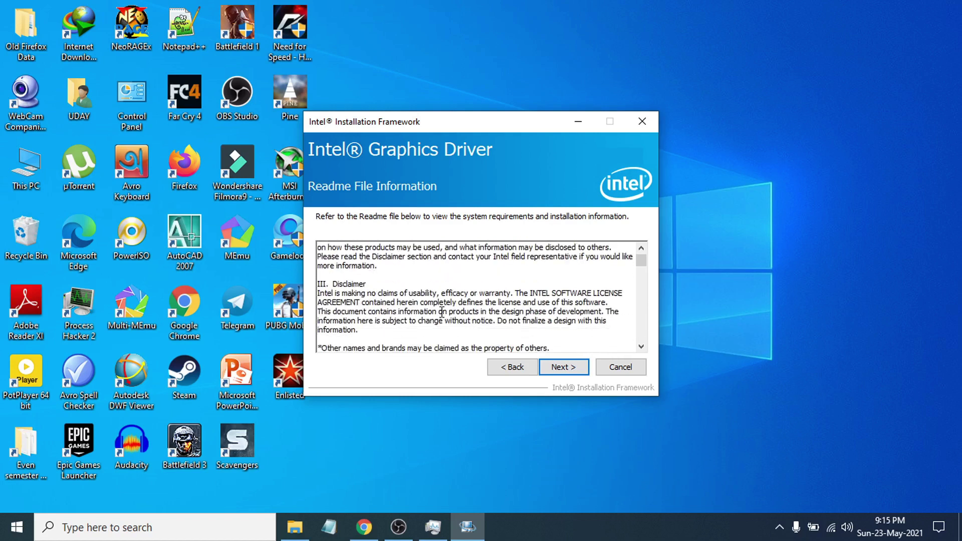
pyautogui.click(556, 368)
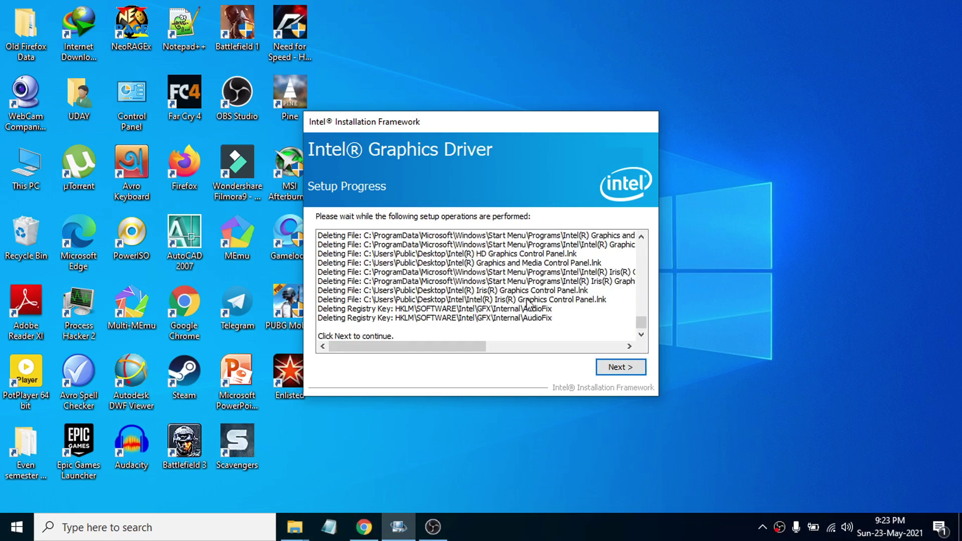
# Finish setup with 'No, I will restart this computer later', then refresh the desktop.
pyautogui.click(617, 367)
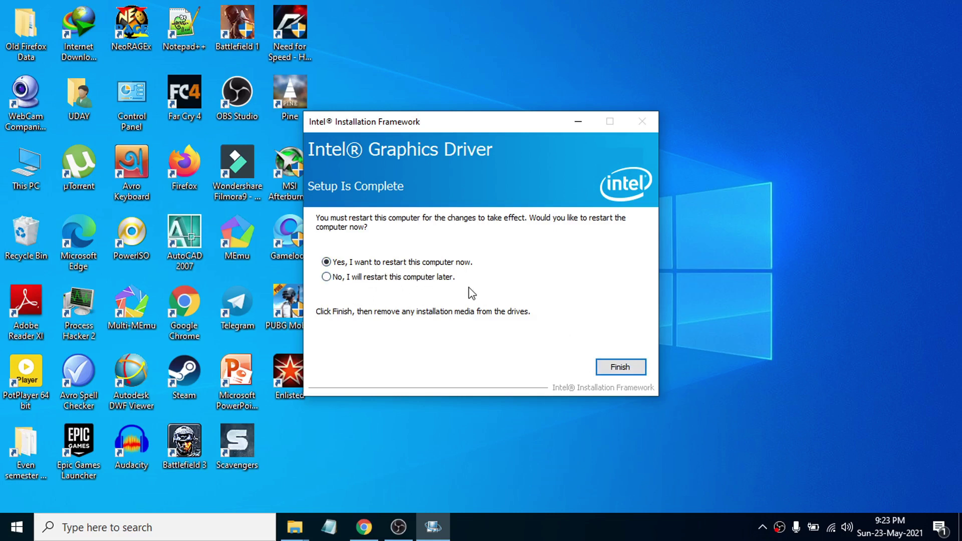
pyautogui.click(330, 277)
pyautogui.click(617, 368)
pyautogui.rightClick(490, 231)
pyautogui.click(527, 272)
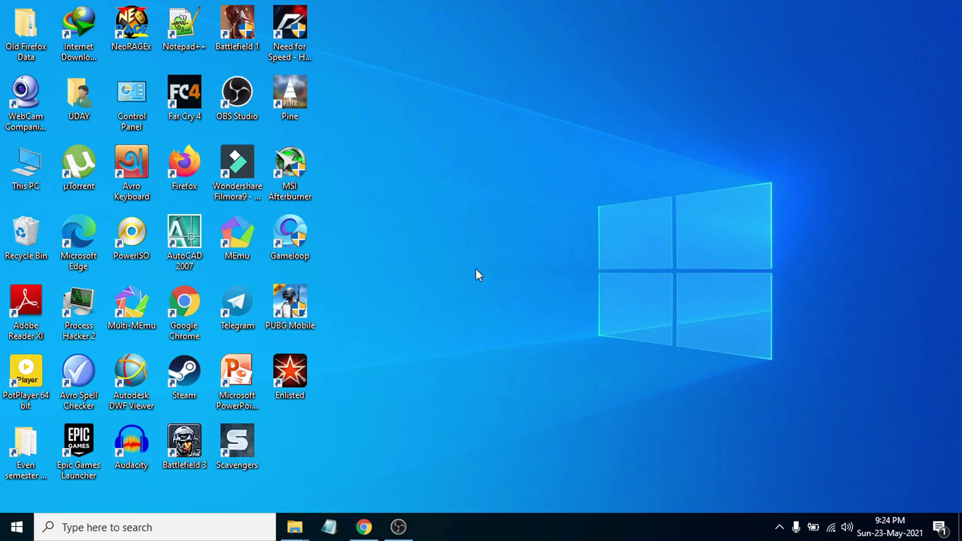
# Open Device Manager's driver details for Intel(R) HD Graphics 520 (27.20.100.9466, 30-Mar-2021) and begin Update Driver.
pyautogui.rightClick(15, 527)
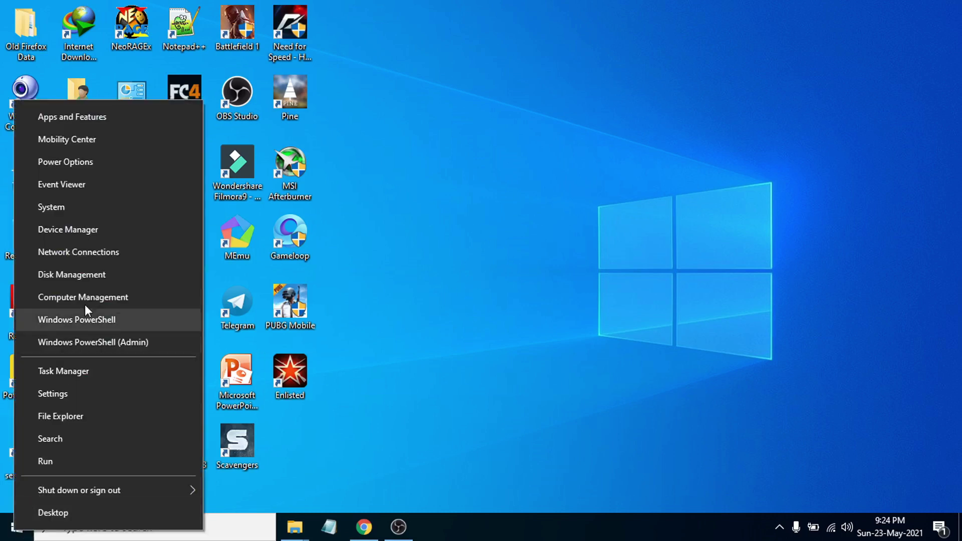
pyautogui.click(83, 232)
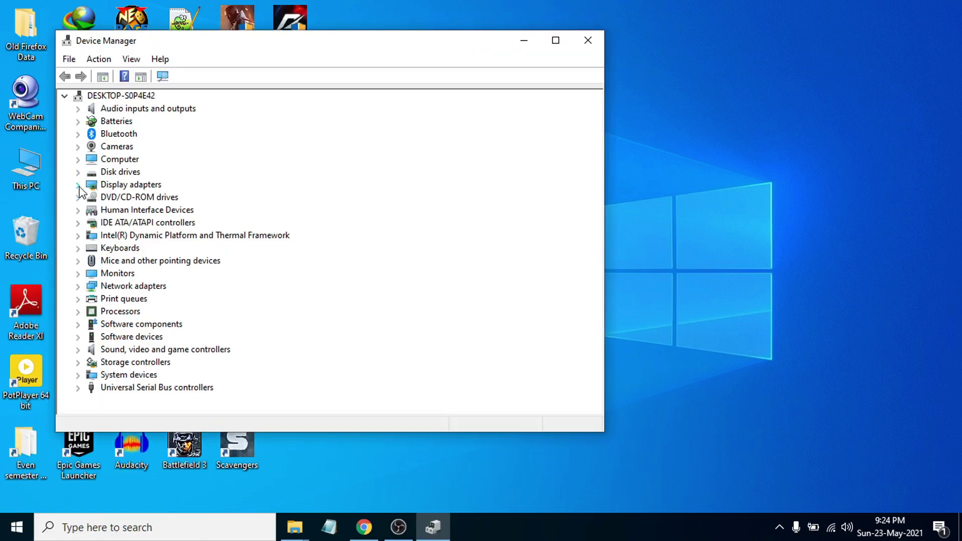
pyautogui.click(78, 185)
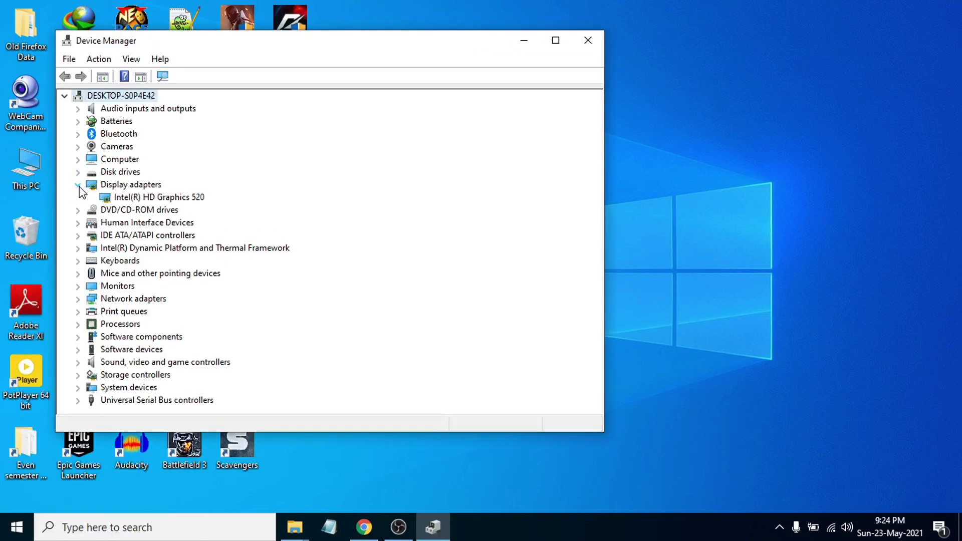
pyautogui.rightClick(148, 201)
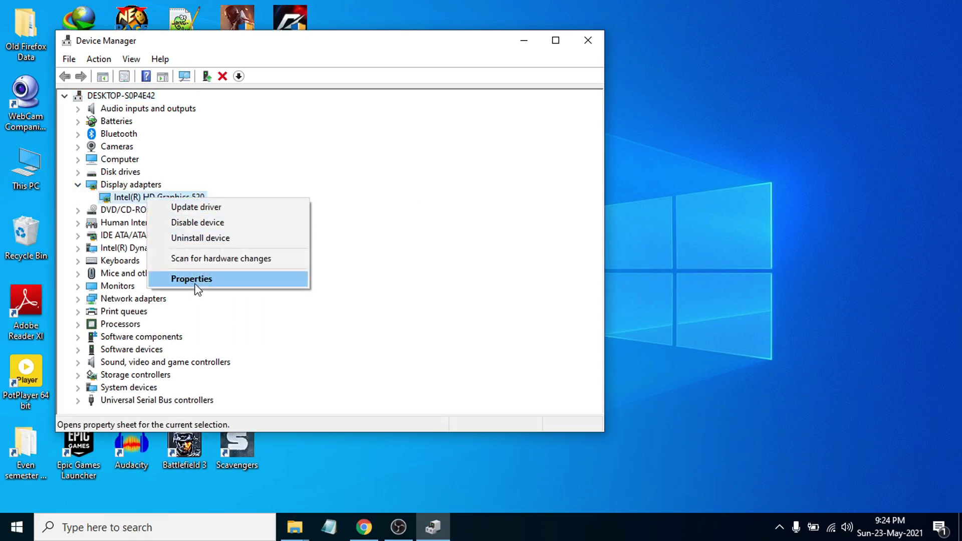
pyautogui.click(195, 283)
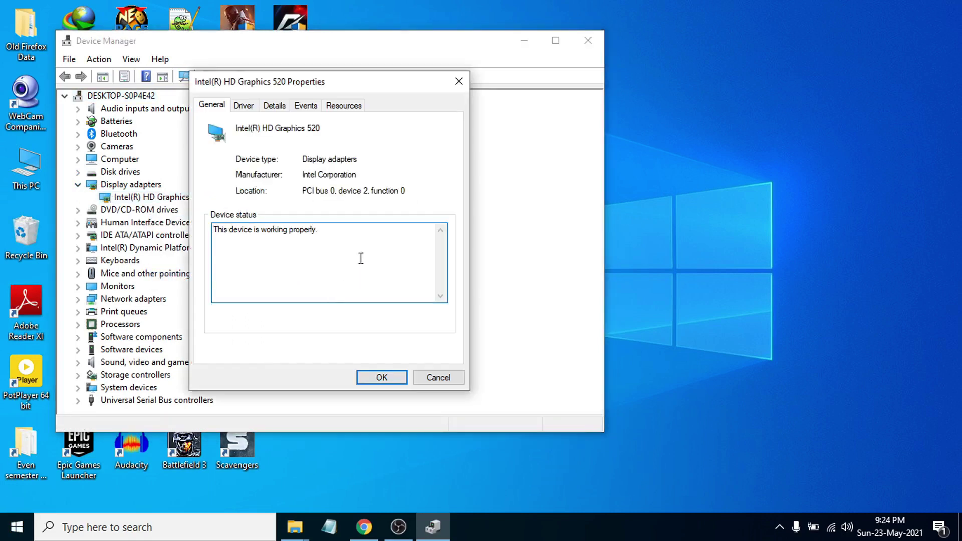
pyautogui.click(244, 107)
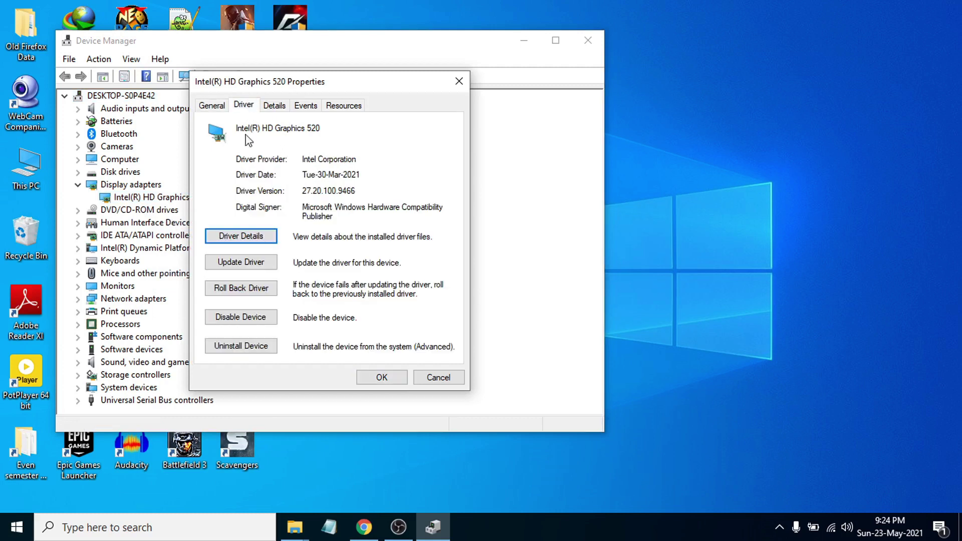
pyautogui.click(245, 266)
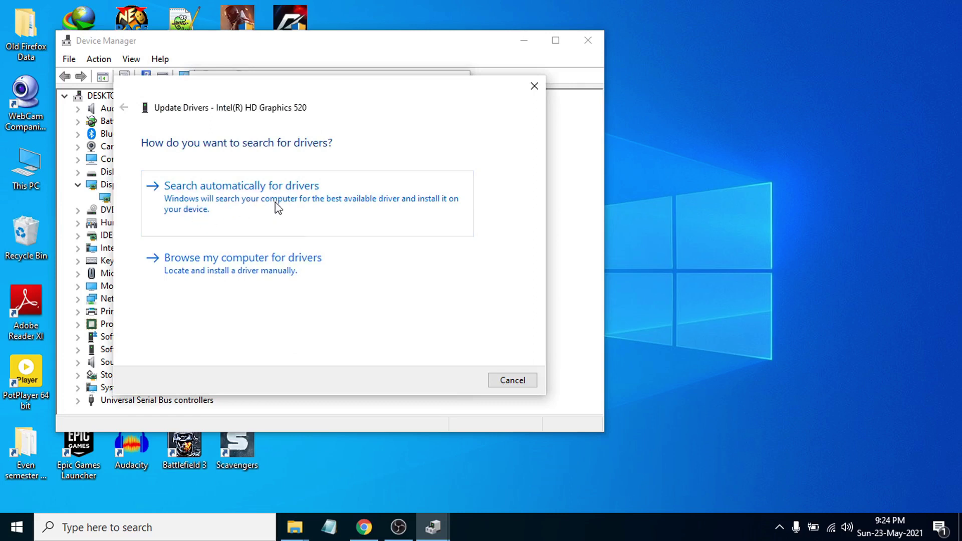
# Have Windows search automatically for a newer Intel(R) HD Graphics 520 driver.
pyautogui.click(277, 207)
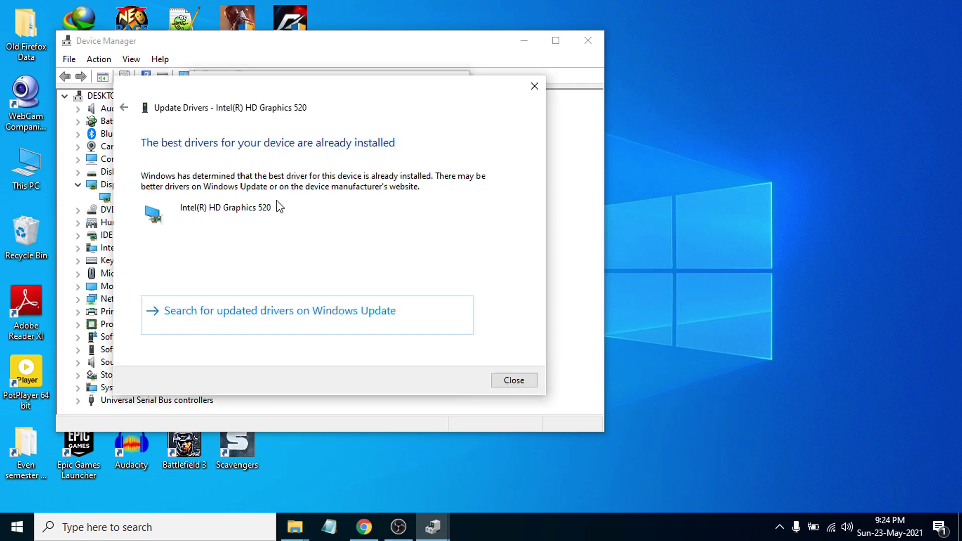